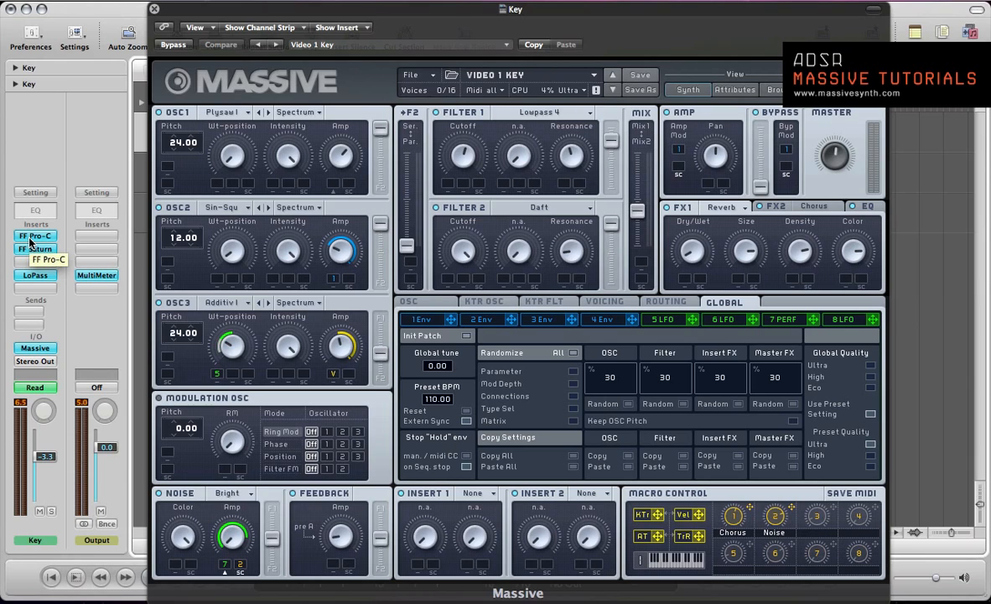
Examine the FF Pro-C and FF Saturn inserts on the Key channel and close both plug-in windows
{"action": "left_click", "coordinate": [30, 241]}
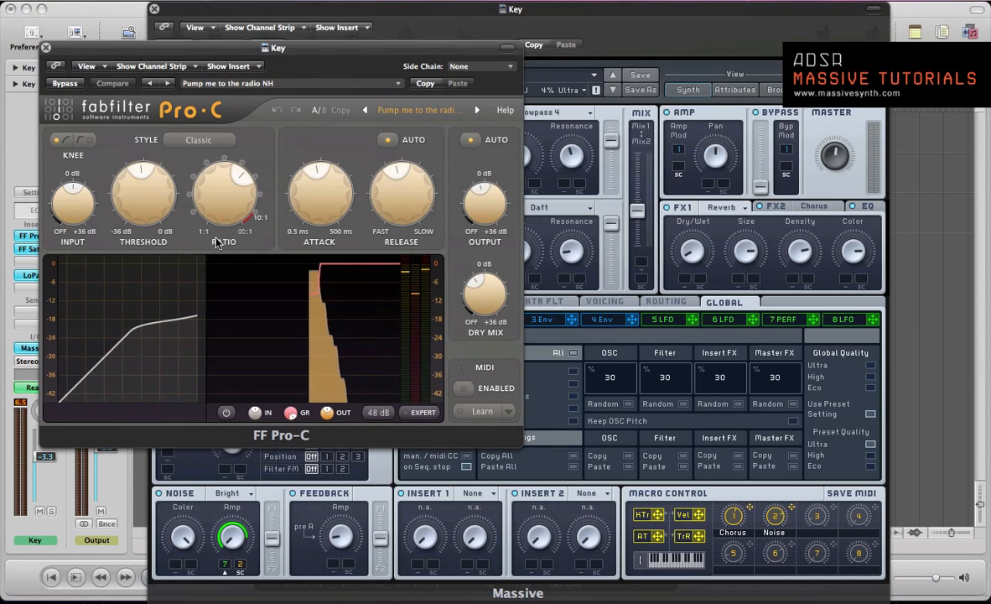
{"action": "double_click", "coordinate": [27, 250]}
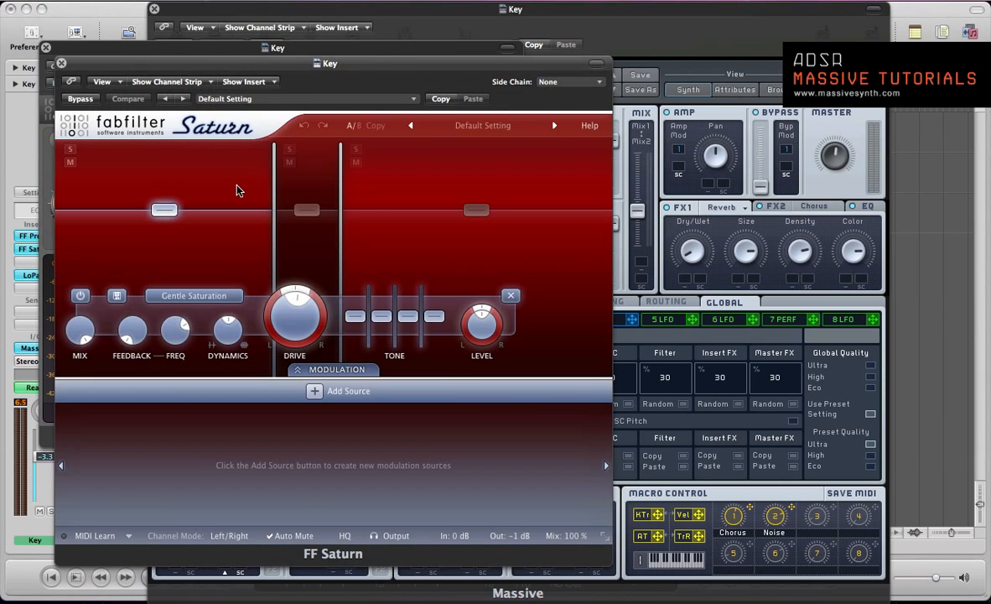
{"action": "key", "text": "v"}
{"action": "key", "text": "v"}
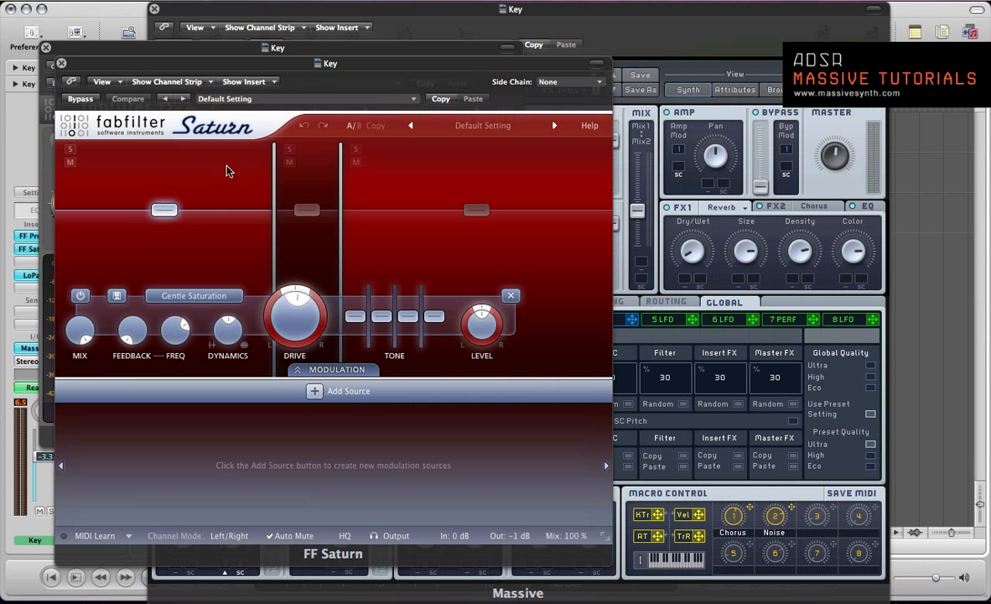
{"action": "left_click", "coordinate": [52, 61]}
{"action": "left_click", "coordinate": [47, 48]}
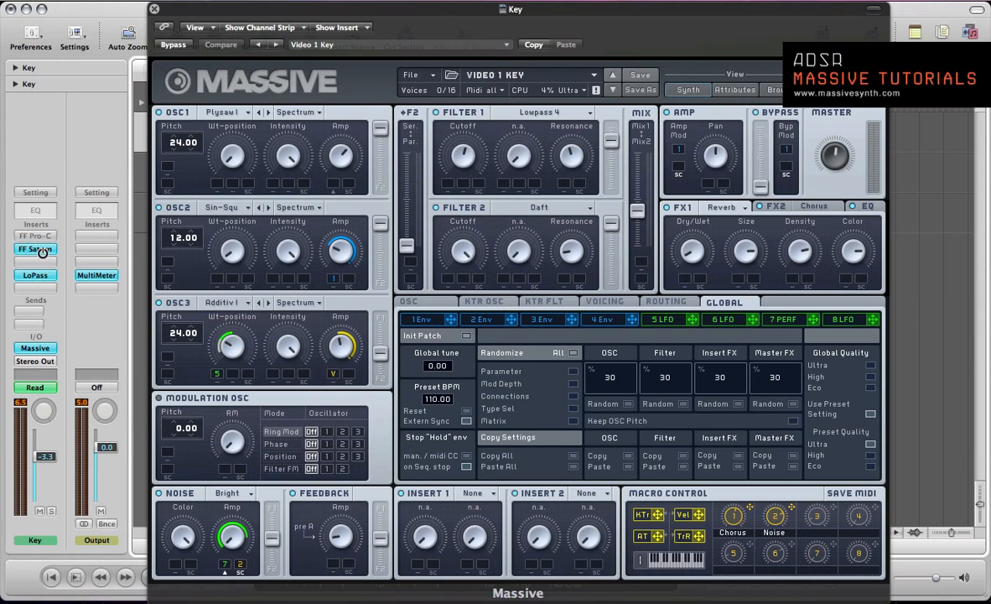
Bypass the Key channel's FF Saturn and LoPass inserts and start a new sound in the synth
{"action": "left_click", "coordinate": [38, 249], "text": "alt"}
{"action": "left_click", "coordinate": [410, 75]}
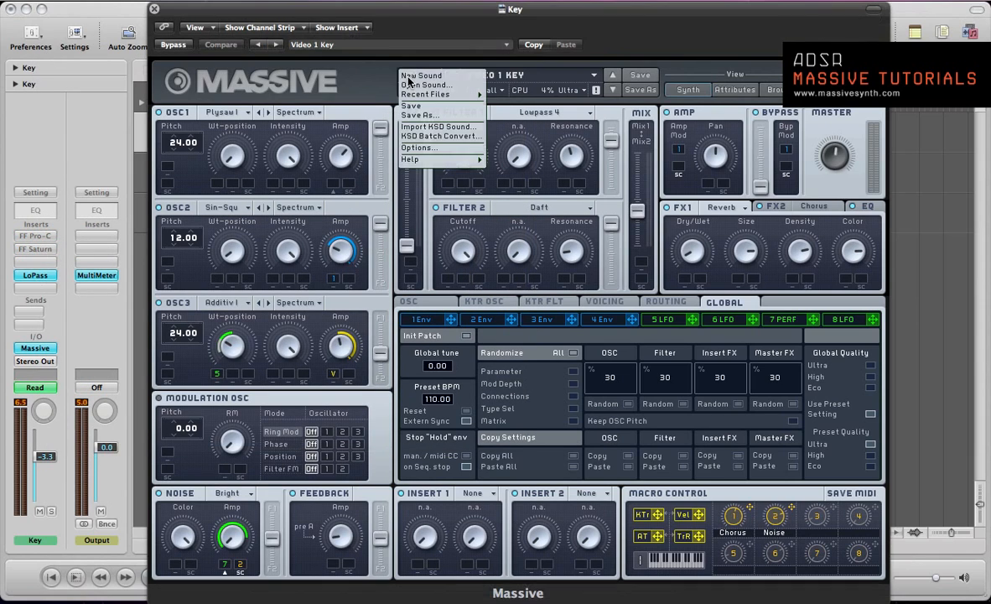
{"action": "left_click", "coordinate": [414, 78]}
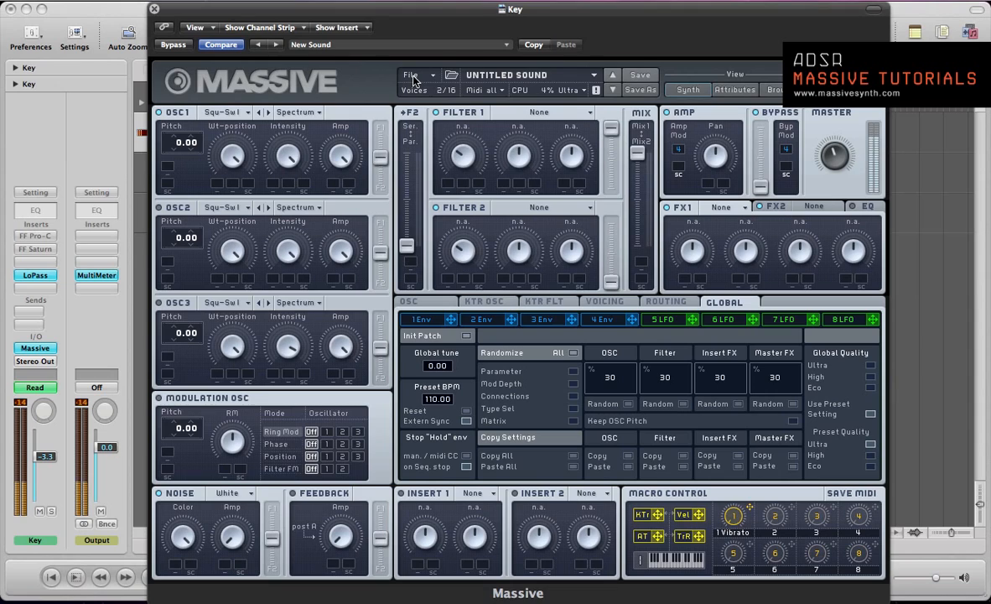
{"action": "left_click", "coordinate": [35, 280], "text": "alt"}
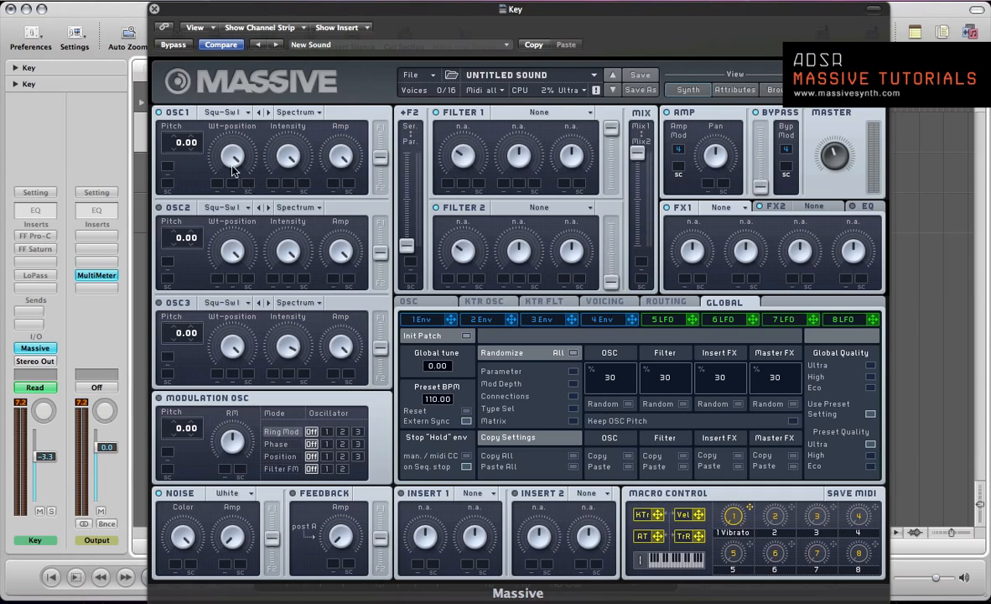
Set oscillator 1 to the Polysaw I wavetable at pitch 24.00
{"action": "left_click", "coordinate": [208, 112]}
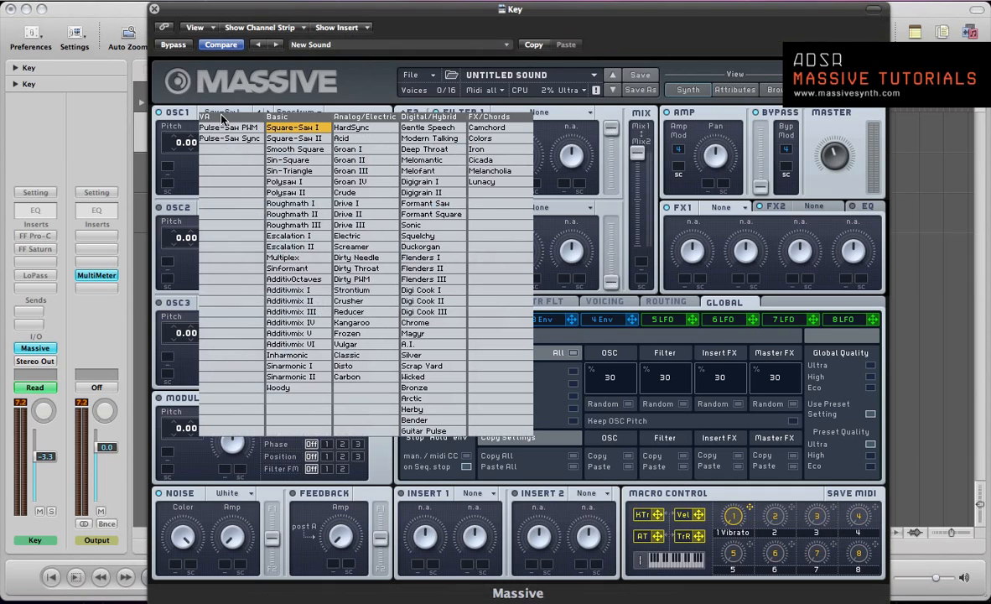
{"action": "left_click", "coordinate": [285, 182]}
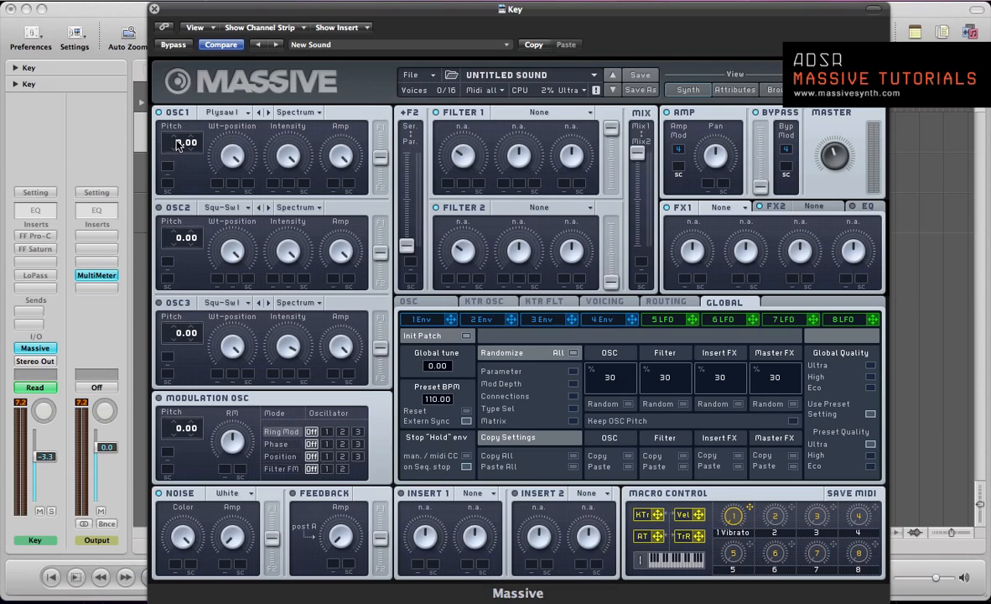
{"action": "left_click_drag", "start_coordinate": [177, 144], "coordinate": [176, 126]}
Set oscillator 2 to Sin-Square at pitch 12.00 and oscillator 3 to Additivmix I at pitch 24.00
{"action": "left_click_drag", "start_coordinate": [178, 242], "coordinate": [186, 234]}
{"action": "left_click", "coordinate": [214, 207]}
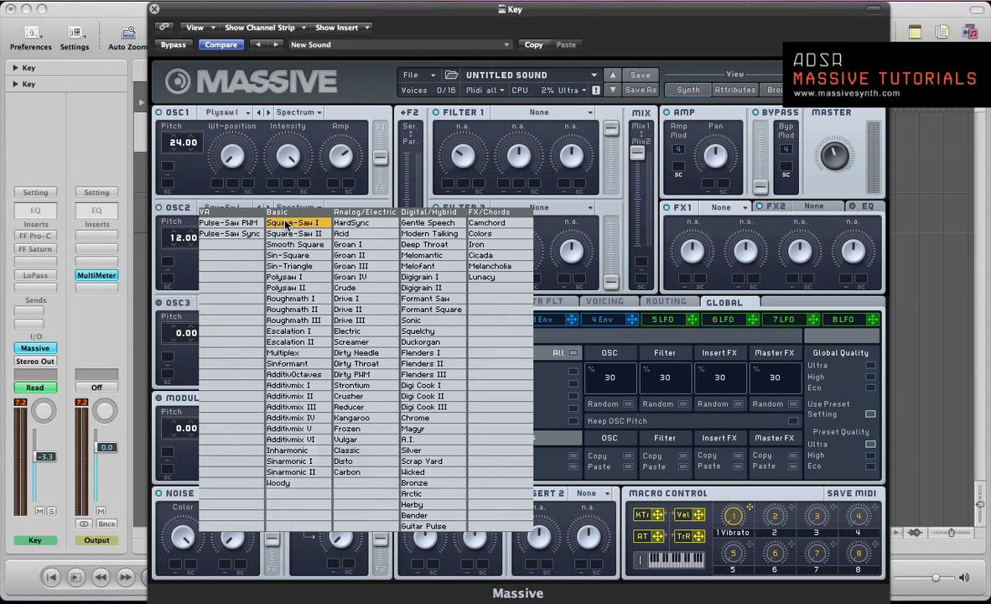
{"action": "left_click", "coordinate": [292, 256]}
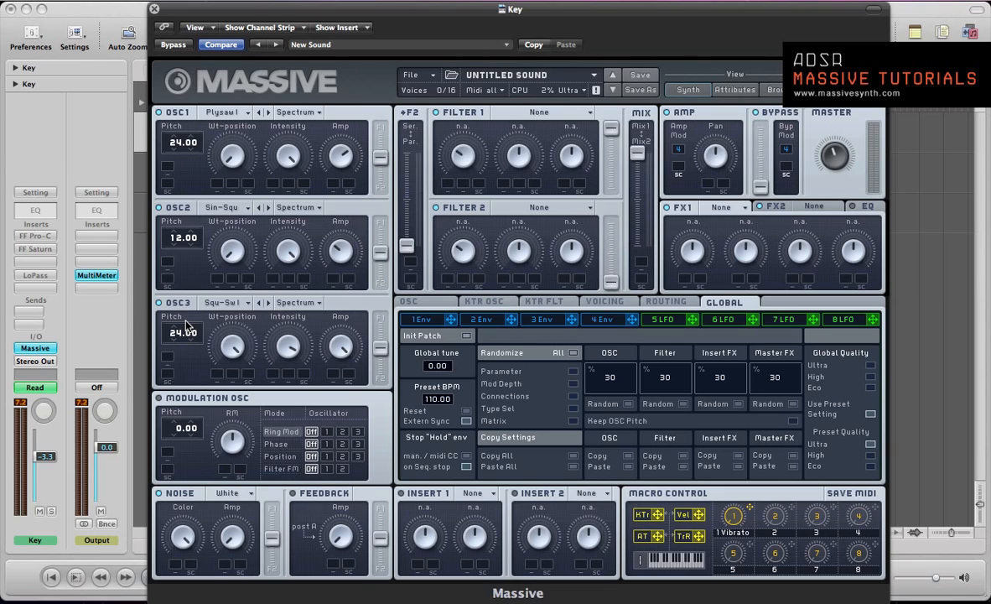
{"action": "left_click", "coordinate": [220, 302]}
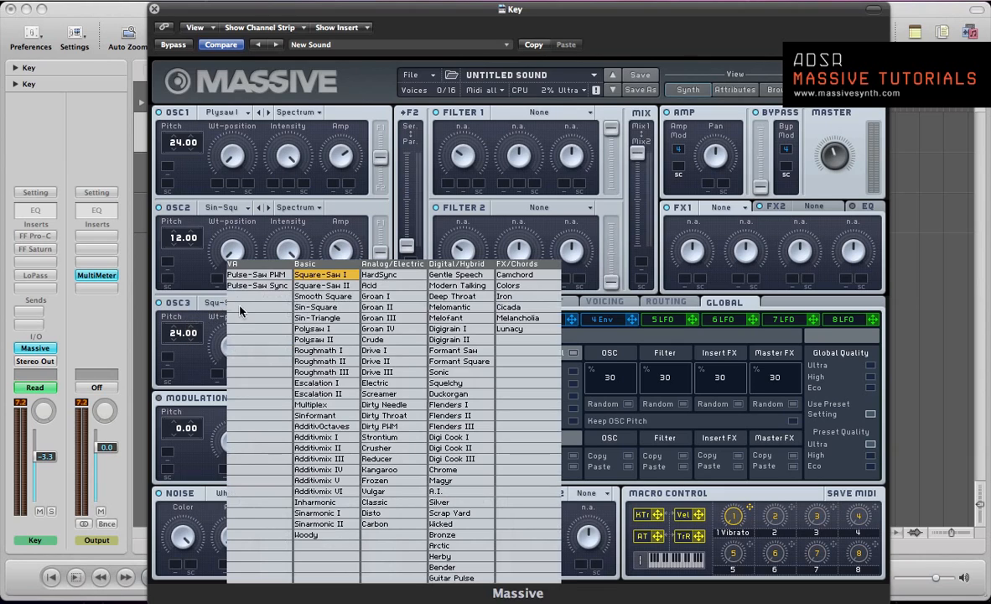
{"action": "left_click", "coordinate": [315, 437]}
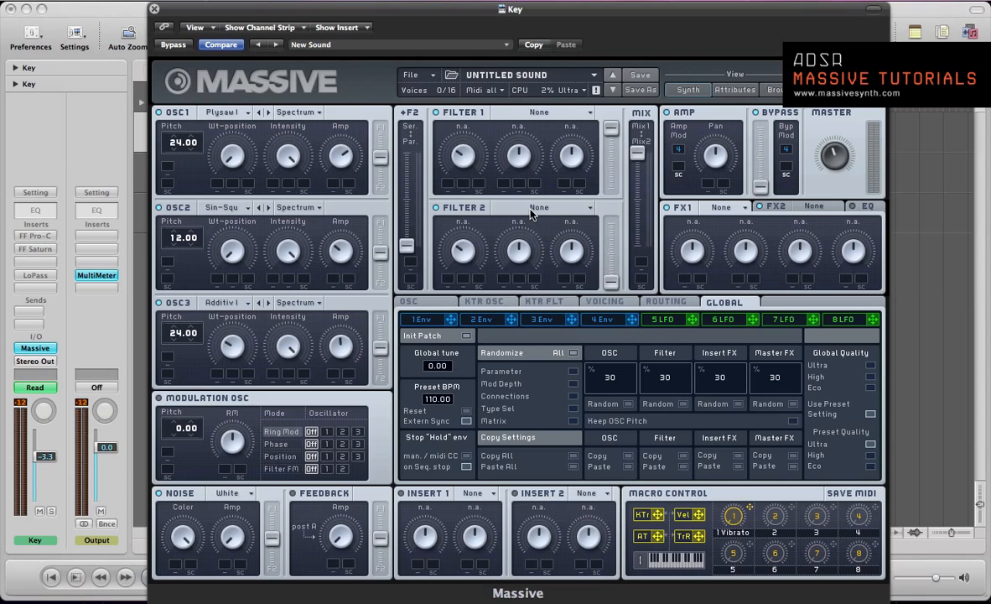
Set filter 1 to Lowpass 4 and place the filter mix fader midway between Mix1 and Mix2
{"action": "left_click", "coordinate": [521, 112]}
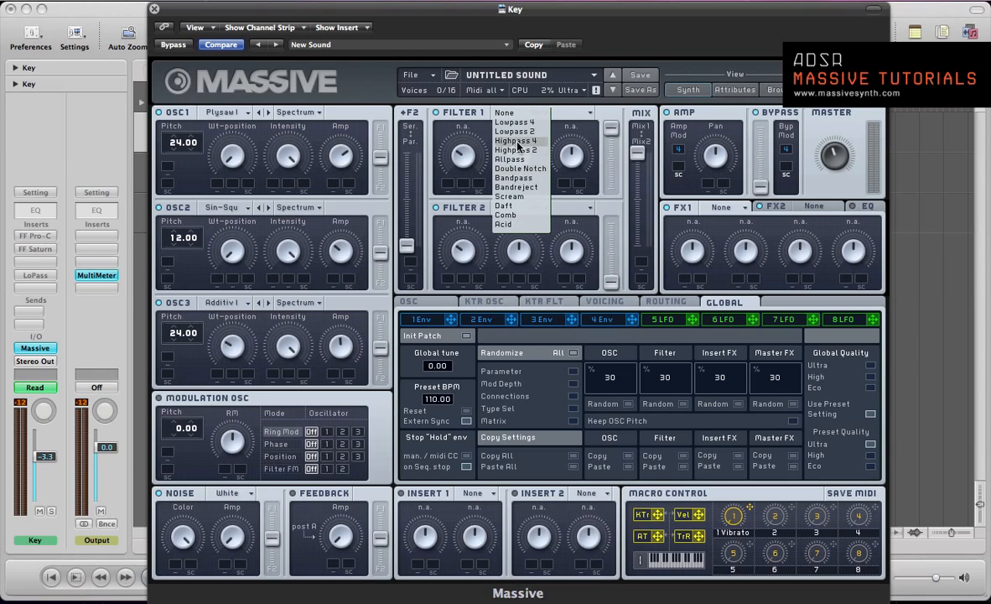
{"action": "left_click", "coordinate": [515, 122]}
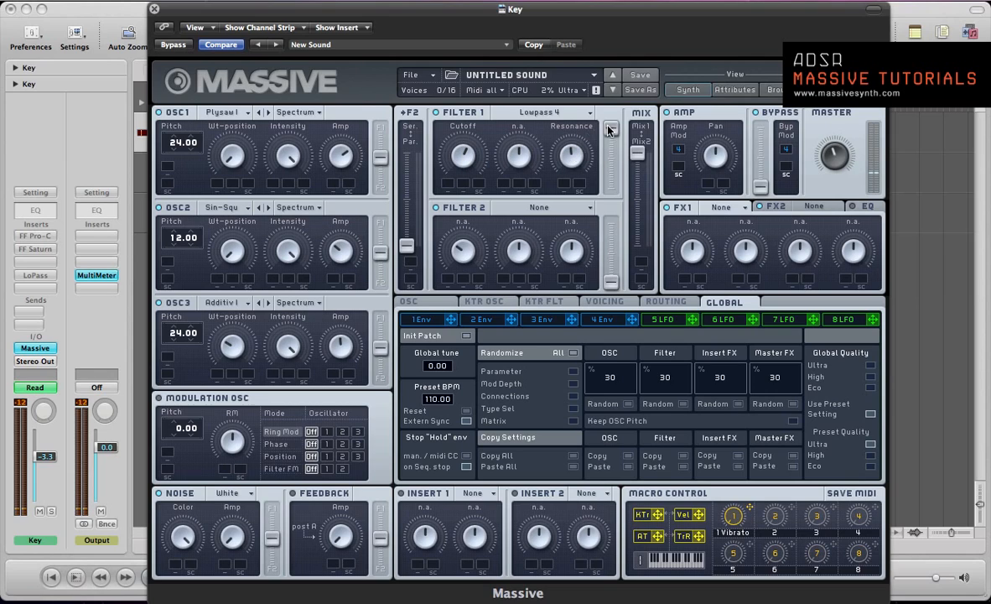
{"action": "left_click_drag", "start_coordinate": [639, 152], "coordinate": [636, 210]}
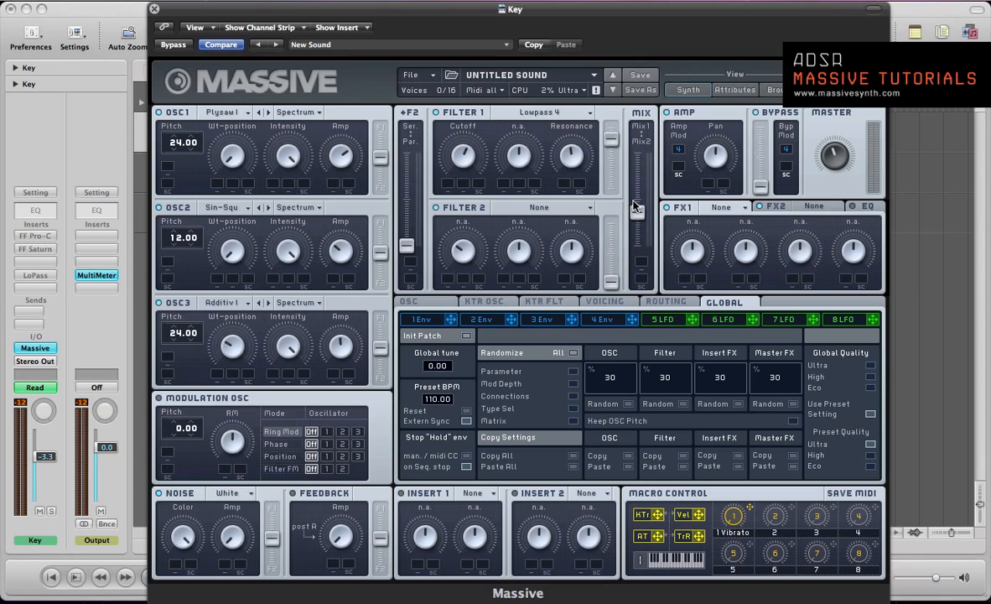
Set filter 2 to Daft and lower its resonance to roughly a quarter of its range
{"action": "left_click", "coordinate": [495, 207]}
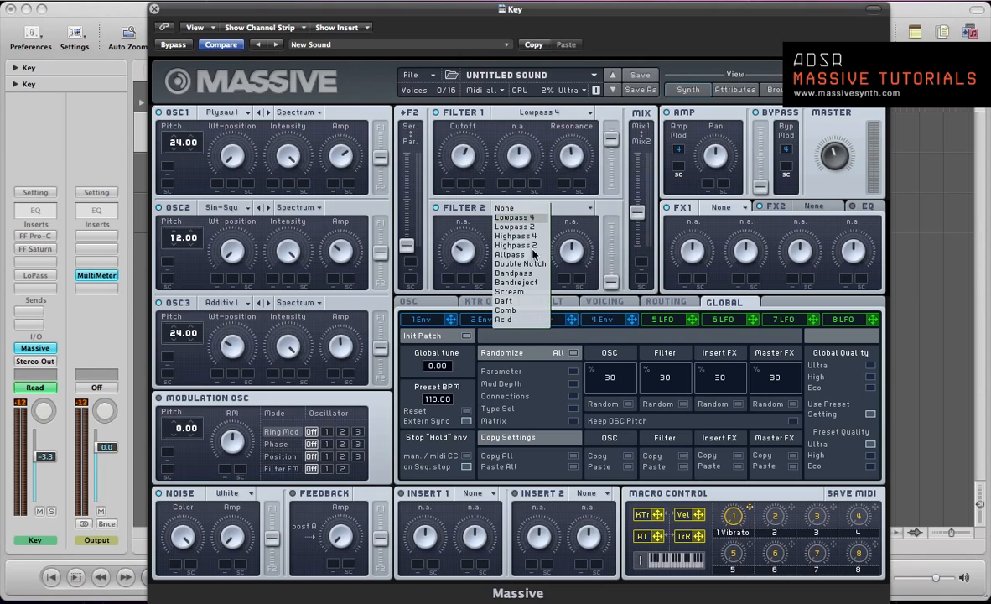
{"action": "left_click", "coordinate": [532, 301]}
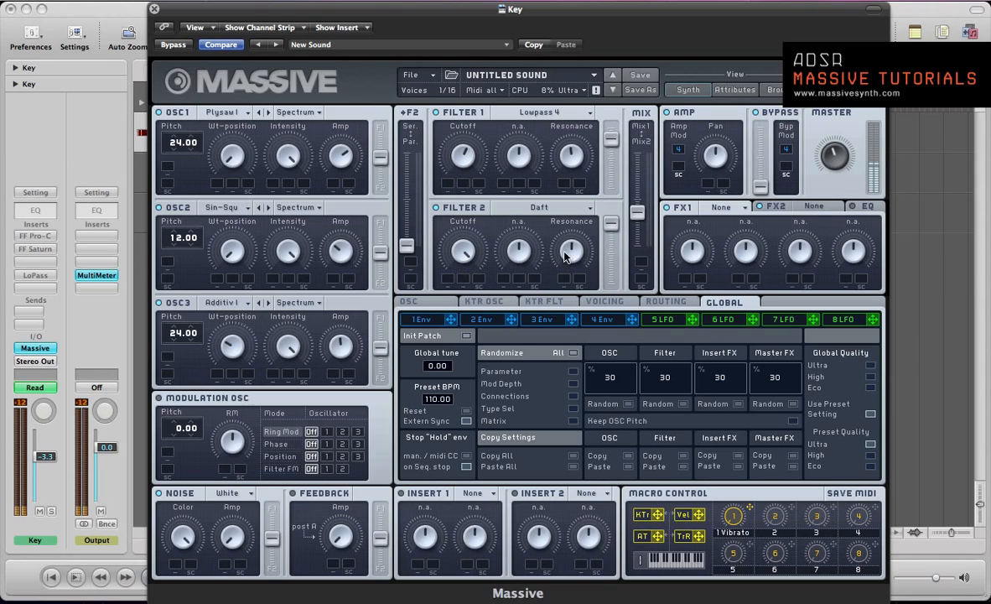
{"action": "left_click_drag", "start_coordinate": [580, 247], "coordinate": [580, 288]}
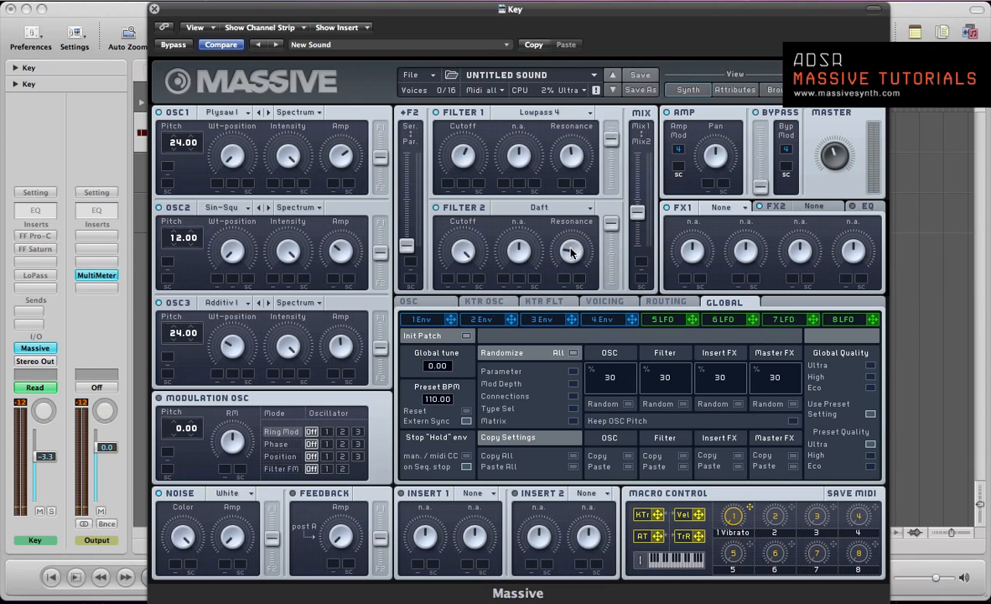
{"action": "mouse_move", "coordinate": [570, 251]}
{"action": "left_mouse_down"}
{"action": "mouse_move", "coordinate": [571, 194]}
{"action": "mouse_move", "coordinate": [572, 260]}
{"action": "left_mouse_up"}
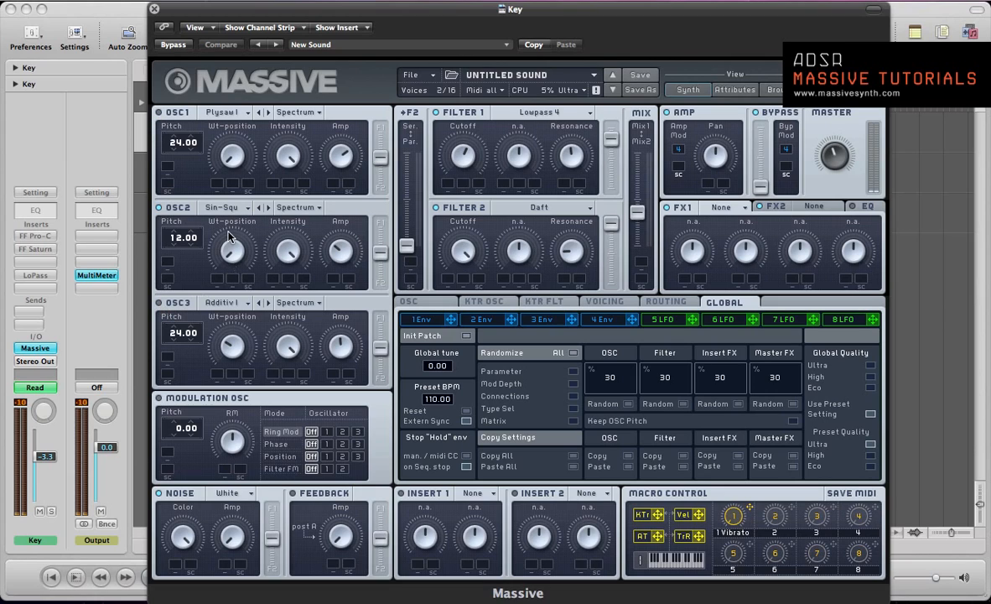
Modulate oscillator 2's Amp with envelope 1, reducing the envelope's decay level to minimum and slightly shortening its attack
{"action": "left_click", "coordinate": [421, 322]}
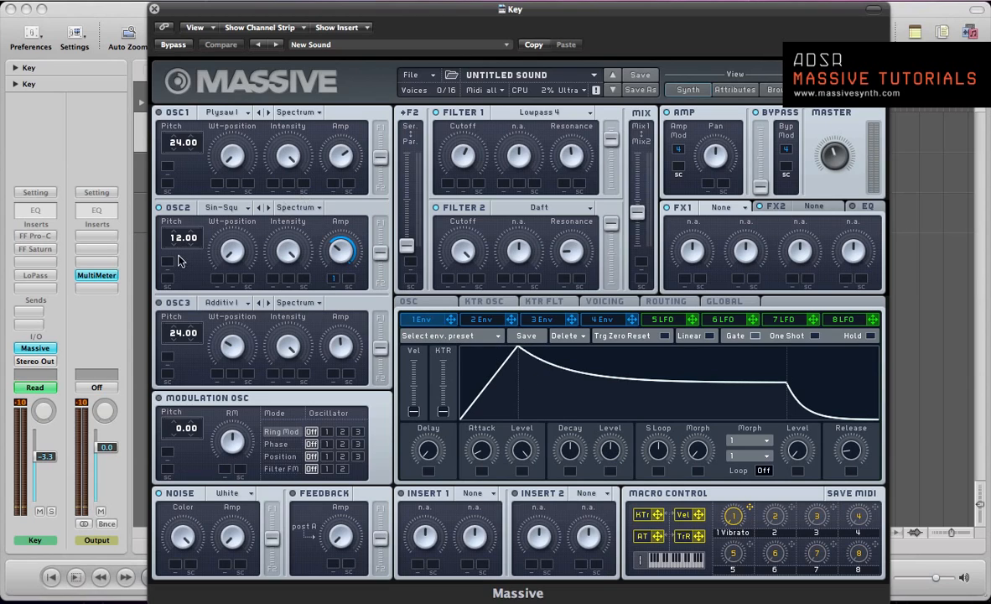
{"action": "left_click_drag", "start_coordinate": [613, 457], "coordinate": [622, 544]}
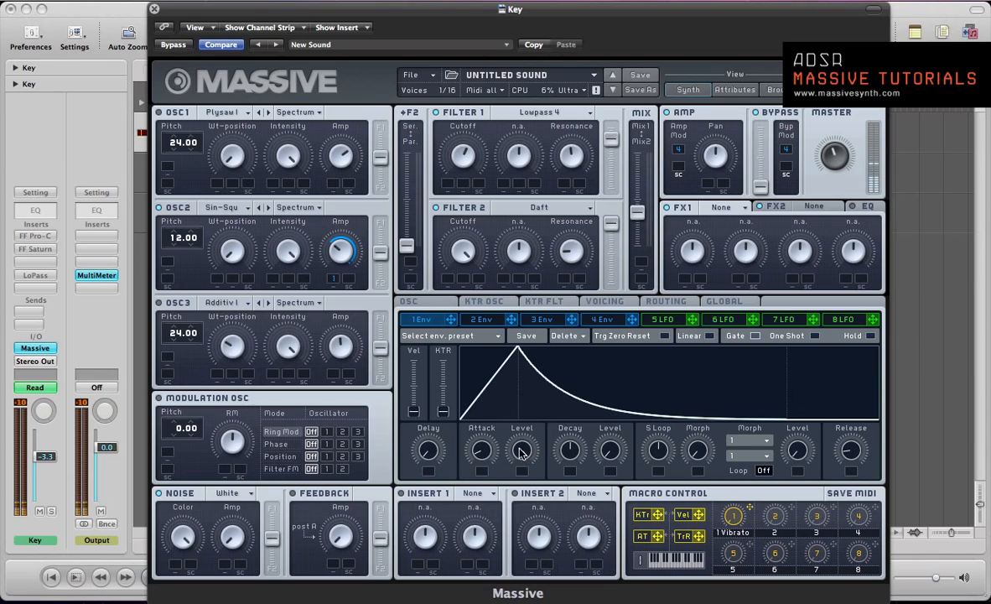
{"action": "left_click_drag", "start_coordinate": [486, 448], "coordinate": [486, 450]}
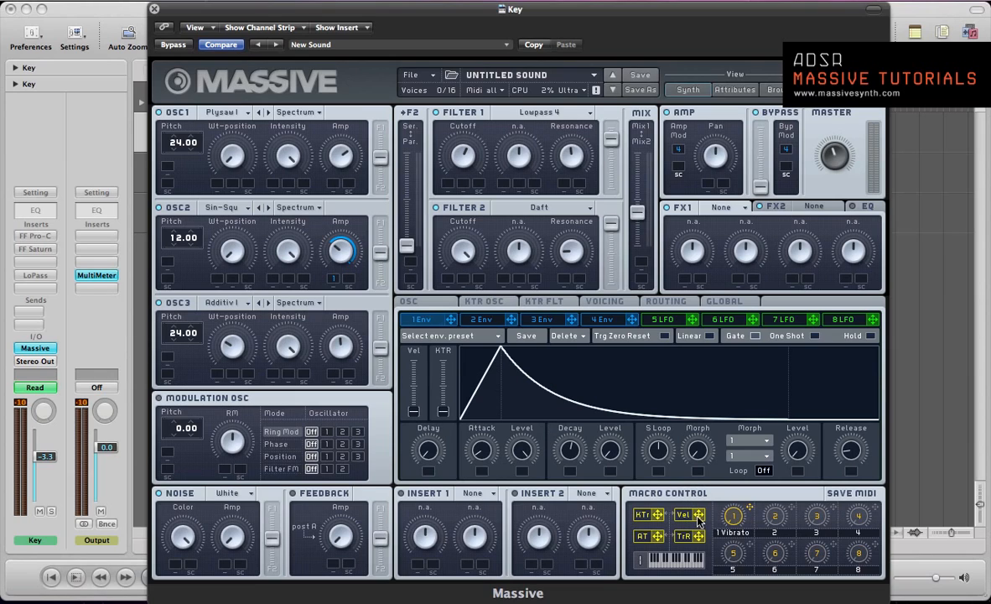
Assign velocity as the modulator of oscillator 3's Amp and adjust the attack of envelope 4
{"action": "left_click_drag", "start_coordinate": [699, 515], "coordinate": [333, 376]}
{"action": "left_click", "coordinate": [161, 207]}
{"action": "left_click", "coordinate": [601, 319]}
{"action": "left_click_drag", "start_coordinate": [466, 431], "coordinate": [476, 438]}
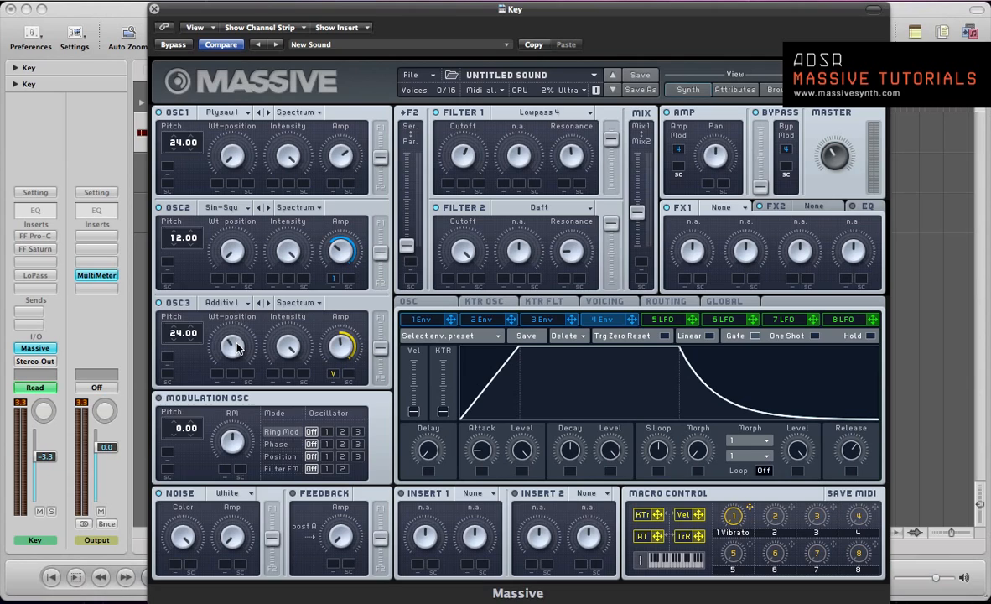
Modulate oscillator 3's Wt-position with LFO 5 and raise that LFO's XFade Curve fully to the sine wave
{"action": "left_click", "coordinate": [661, 320]}
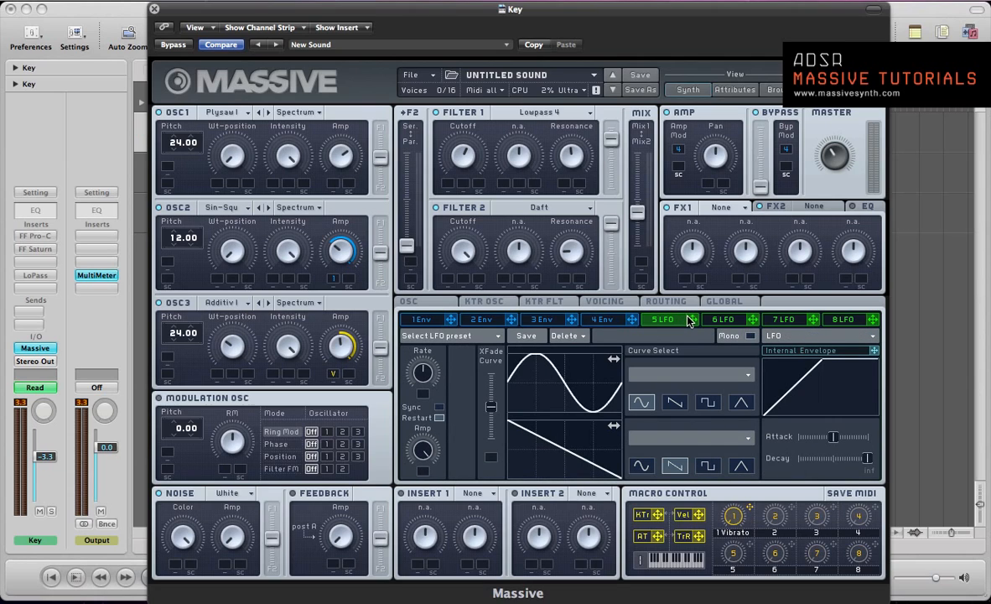
{"action": "left_click_drag", "start_coordinate": [688, 321], "coordinate": [220, 380]}
{"action": "mouse_move", "coordinate": [215, 377]}
{"action": "left_mouse_down"}
{"action": "mouse_move", "coordinate": [203, 348]}
{"action": "mouse_move", "coordinate": [211, 359]}
{"action": "left_mouse_up"}
{"action": "left_click_drag", "start_coordinate": [491, 407], "coordinate": [490, 358]}
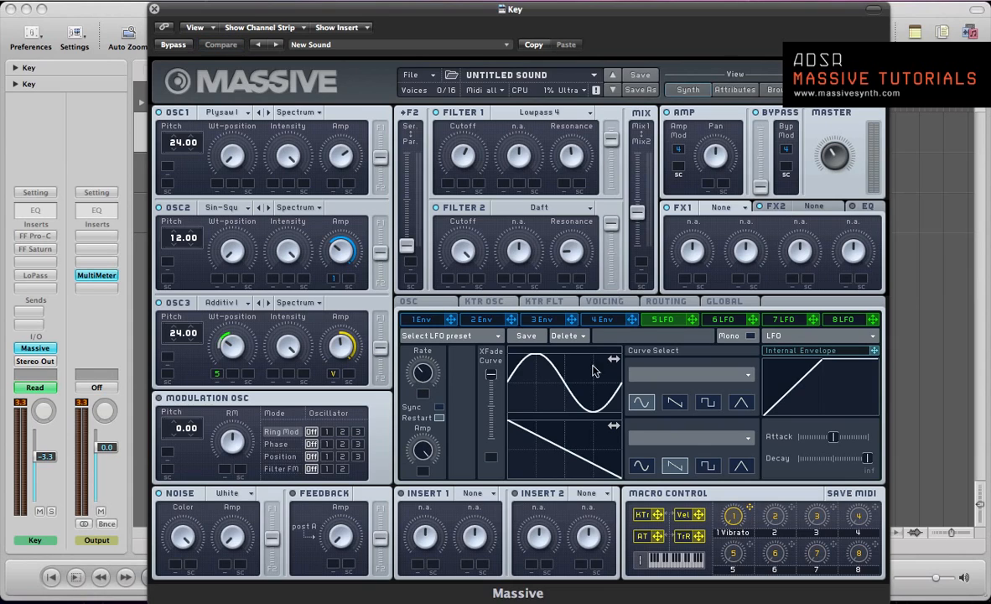
Load Reverb in FX1 and lower its Dry/Wet amount to a small setting
{"action": "left_click", "coordinate": [710, 208]}
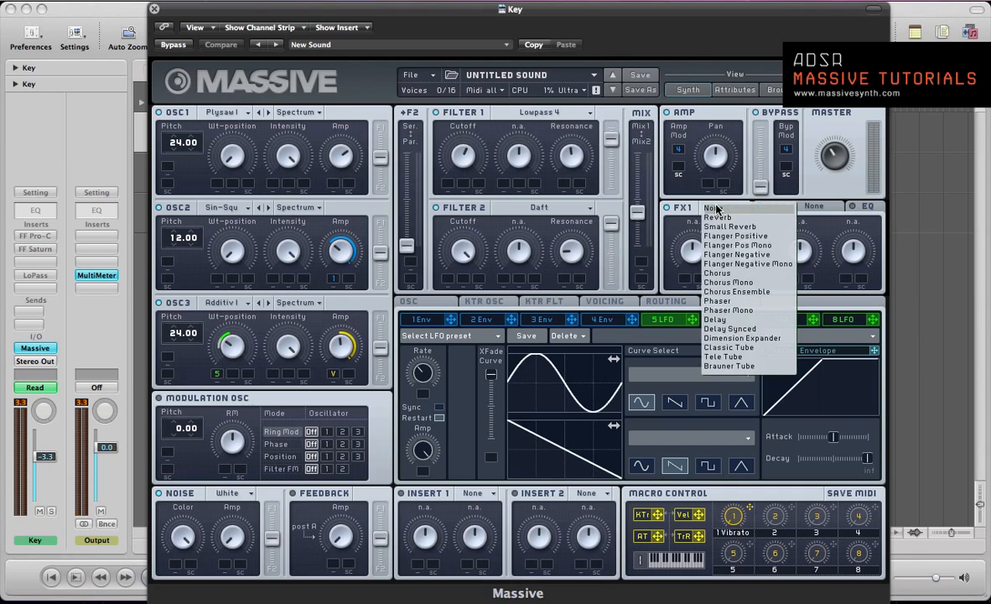
{"action": "left_click", "coordinate": [715, 222]}
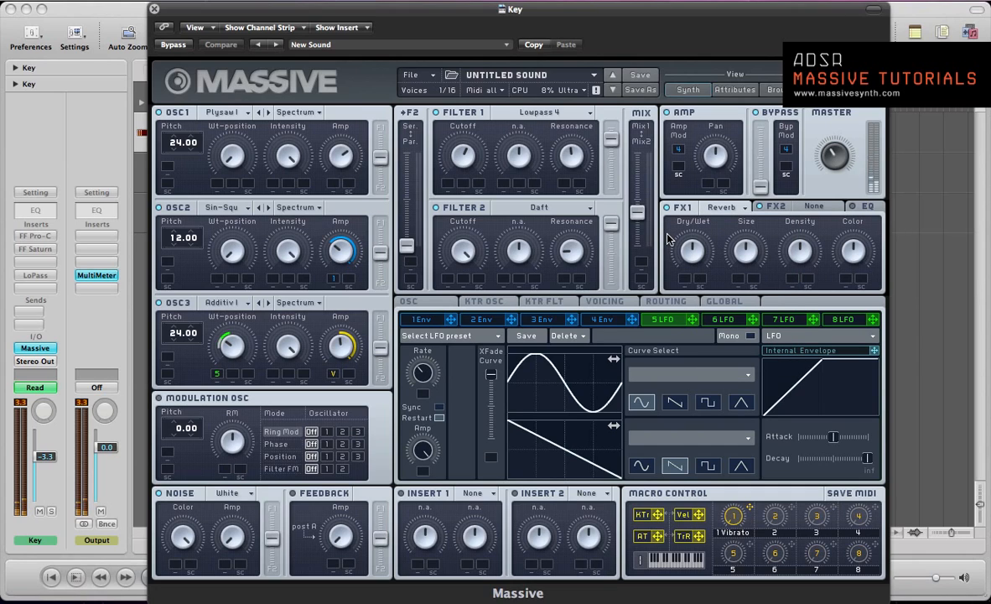
{"action": "left_click_drag", "start_coordinate": [688, 250], "coordinate": [690, 305]}
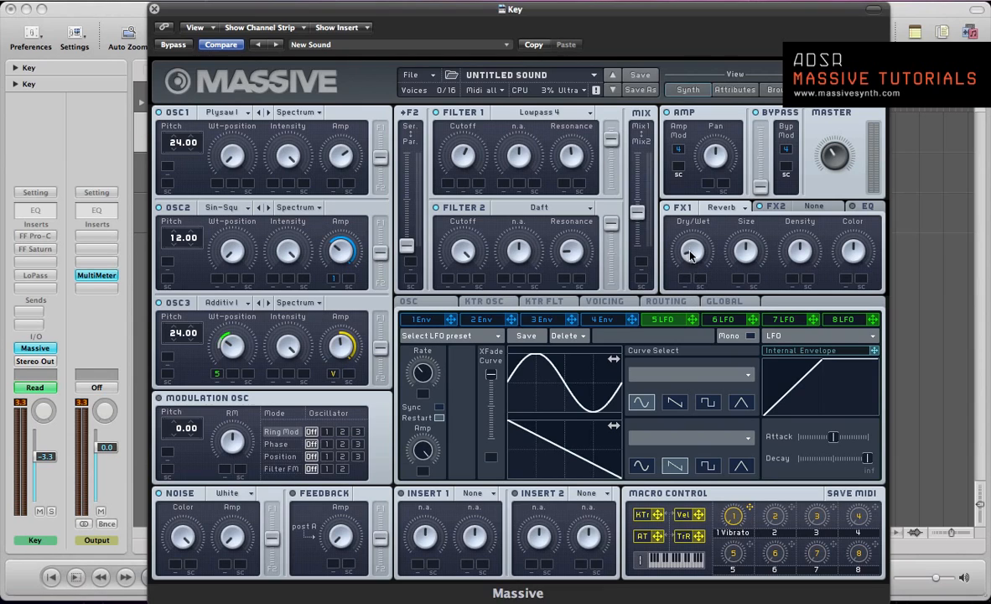
{"action": "left_click_drag", "start_coordinate": [691, 256], "coordinate": [693, 266]}
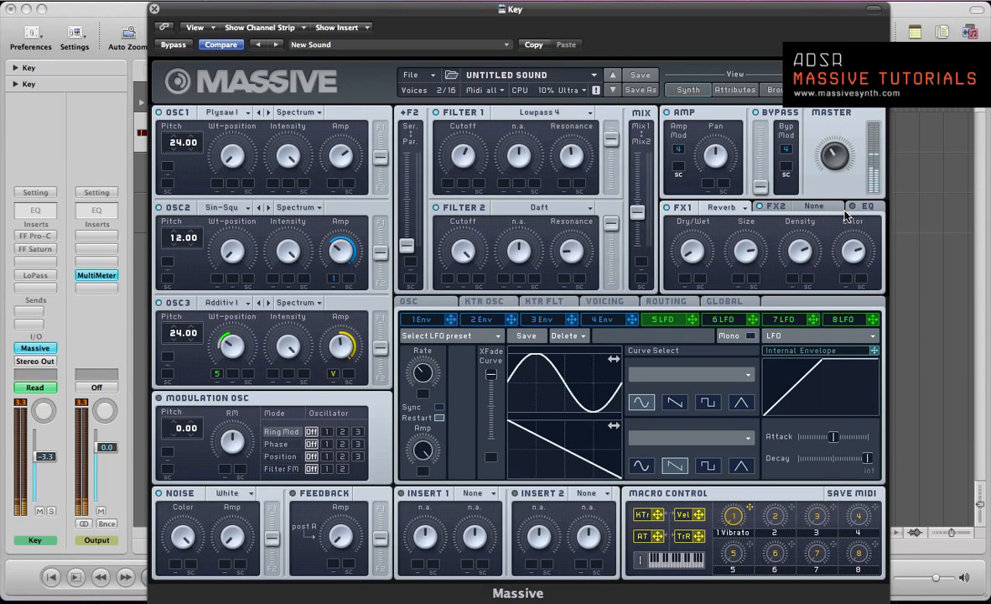
Load the Chorus effect in FX2
{"action": "left_click", "coordinate": [777, 207]}
{"action": "left_click", "coordinate": [812, 206]}
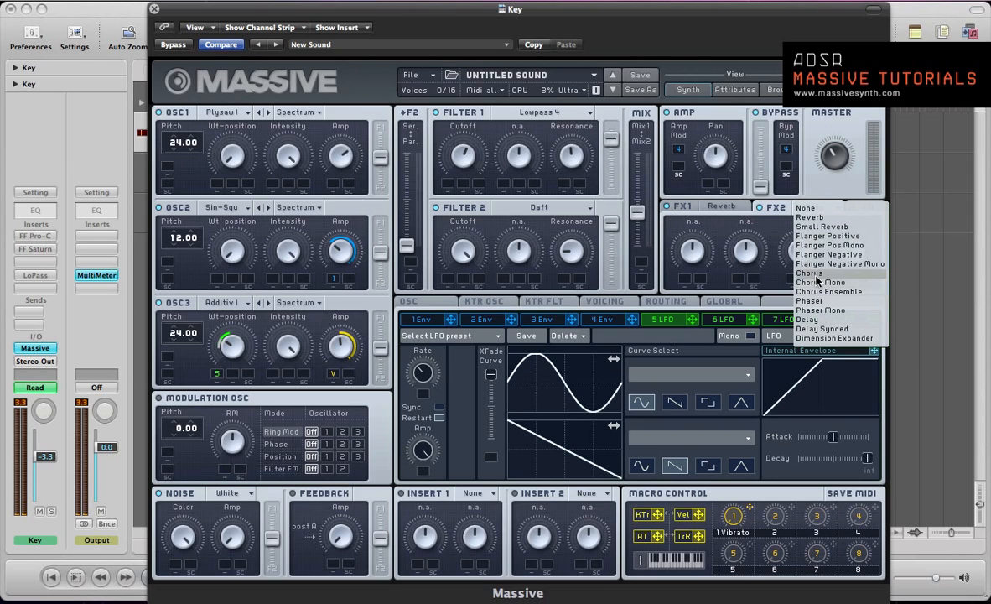
{"action": "left_click", "coordinate": [810, 273]}
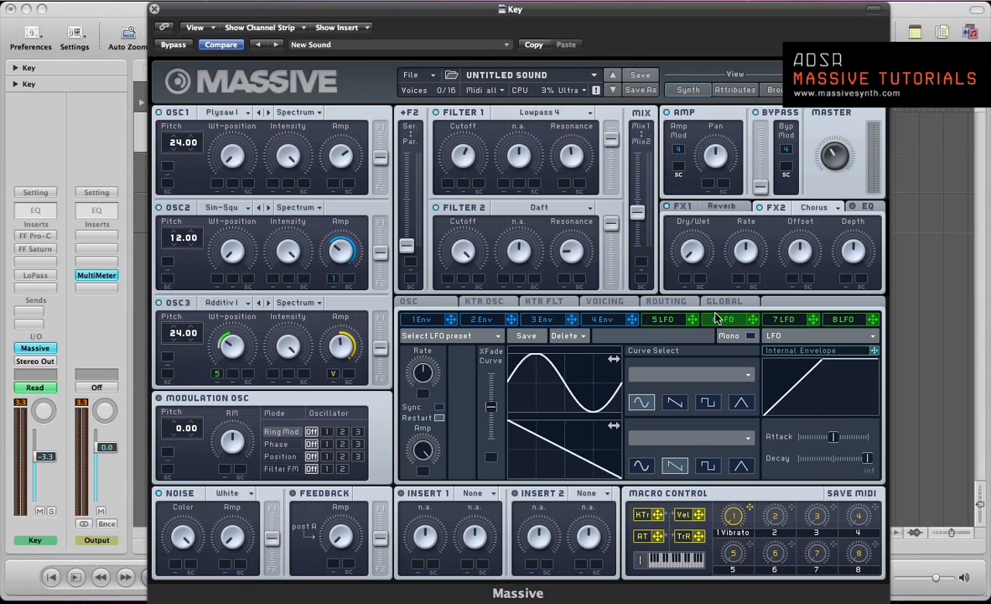
Modulate the chorus Dry/Wet with LFO 6 and raise that LFO's XFade Curve fully to the sine wave
{"action": "left_click_drag", "start_coordinate": [752, 319], "coordinate": [685, 283]}
{"action": "left_click_drag", "start_coordinate": [683, 282], "coordinate": [681, 239]}
{"action": "left_click_drag", "start_coordinate": [492, 406], "coordinate": [491, 360]}
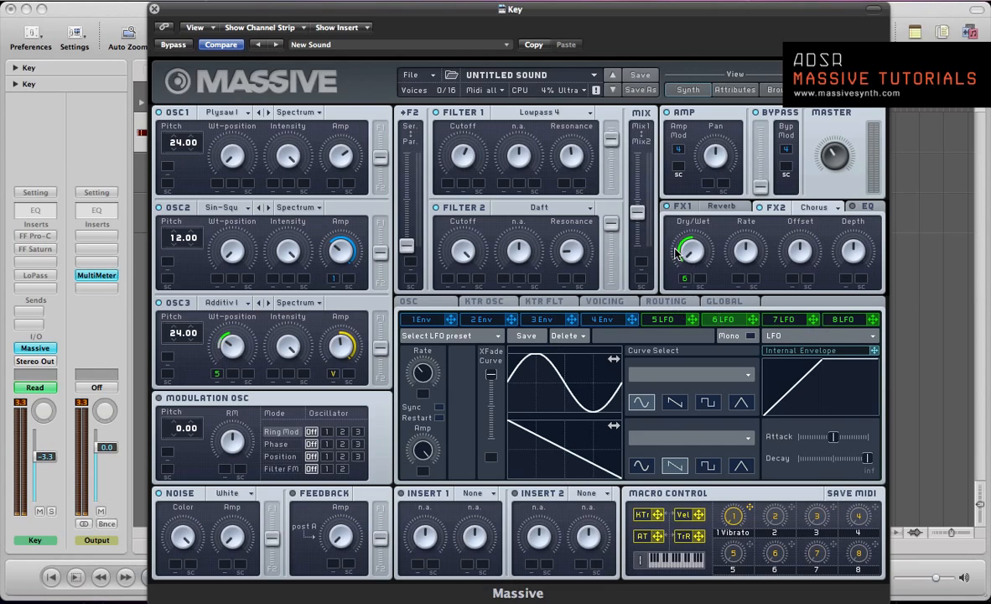
Clear macro control 1's Vibrato label and assign the macro as sidechain for the chorus Dry/Wet modulation
{"action": "right_click", "coordinate": [735, 518]}
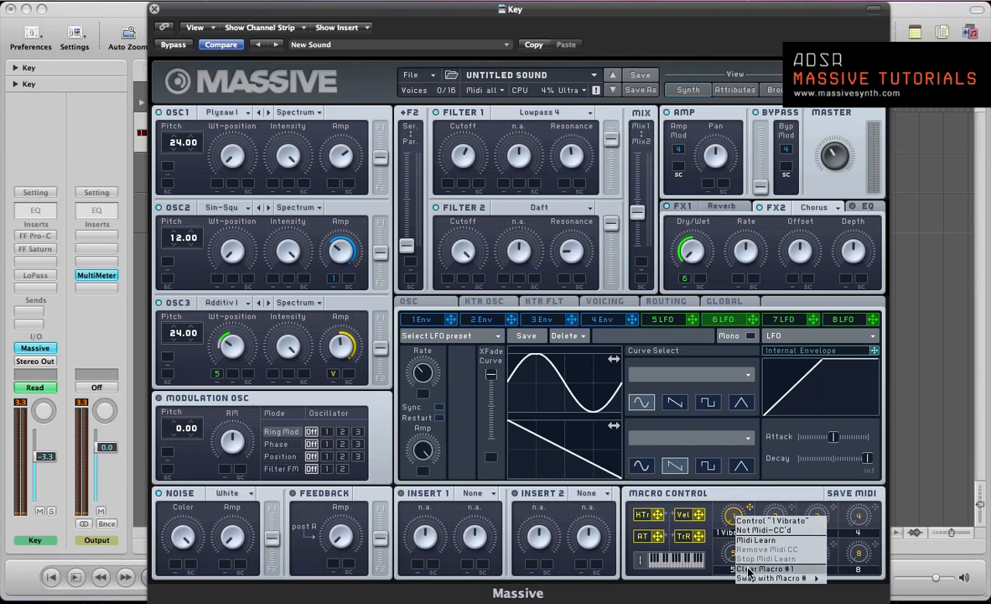
{"action": "left_click", "coordinate": [752, 533]}
{"action": "left_click_drag", "start_coordinate": [751, 508], "coordinate": [700, 281]}
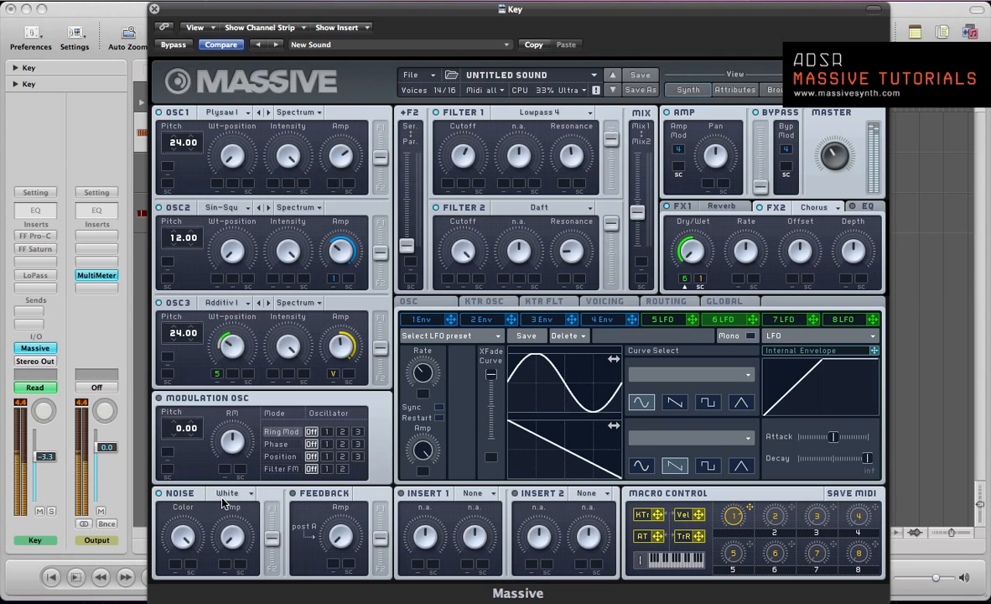
Adjust envelope 4's release slightly and set the noise type to Bright
{"action": "left_click", "coordinate": [602, 319]}
{"action": "left_click_drag", "start_coordinate": [852, 459], "coordinate": [854, 466]}
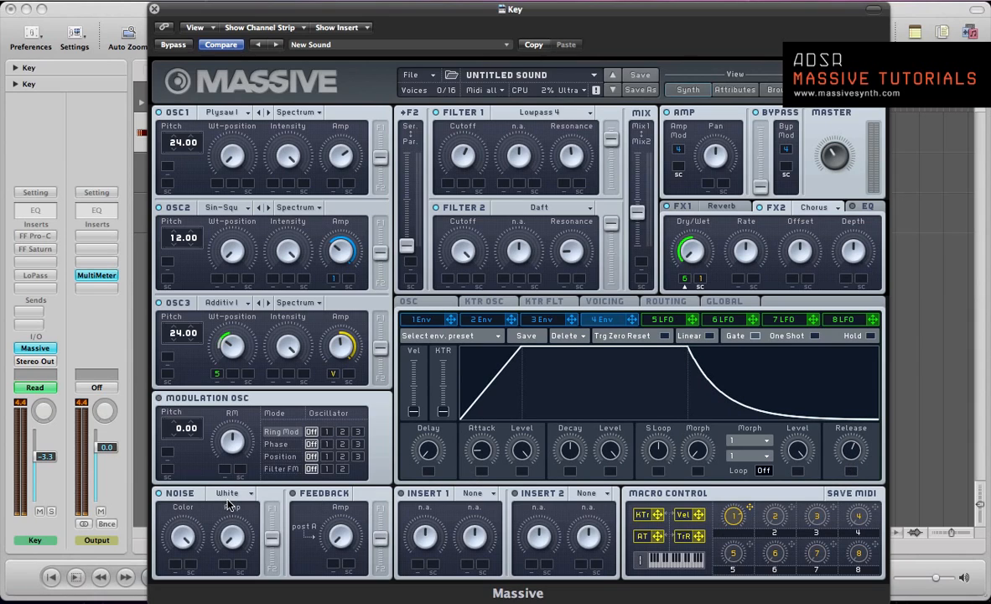
{"action": "left_click", "coordinate": [222, 494]}
{"action": "left_click", "coordinate": [230, 481]}
Switch LFO 7 to a Performer and assign it to modulate the noise Amp, setting its modulation range
{"action": "left_click", "coordinate": [784, 319]}
{"action": "left_click", "coordinate": [787, 336]}
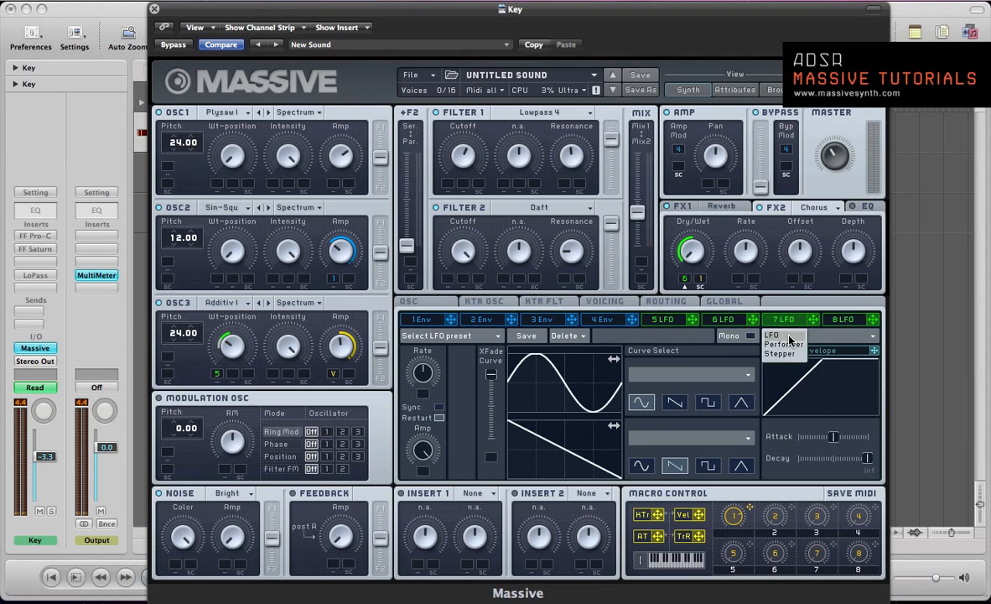
{"action": "left_click", "coordinate": [784, 345]}
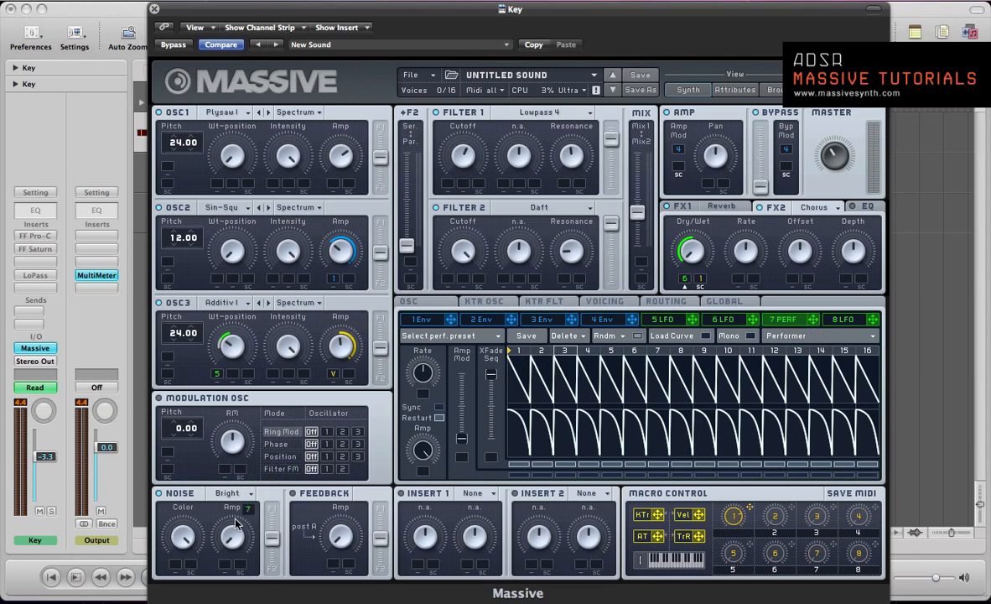
{"action": "left_click_drag", "start_coordinate": [235, 524], "coordinate": [227, 527]}
{"action": "left_click_drag", "start_coordinate": [225, 568], "coordinate": [204, 494]}
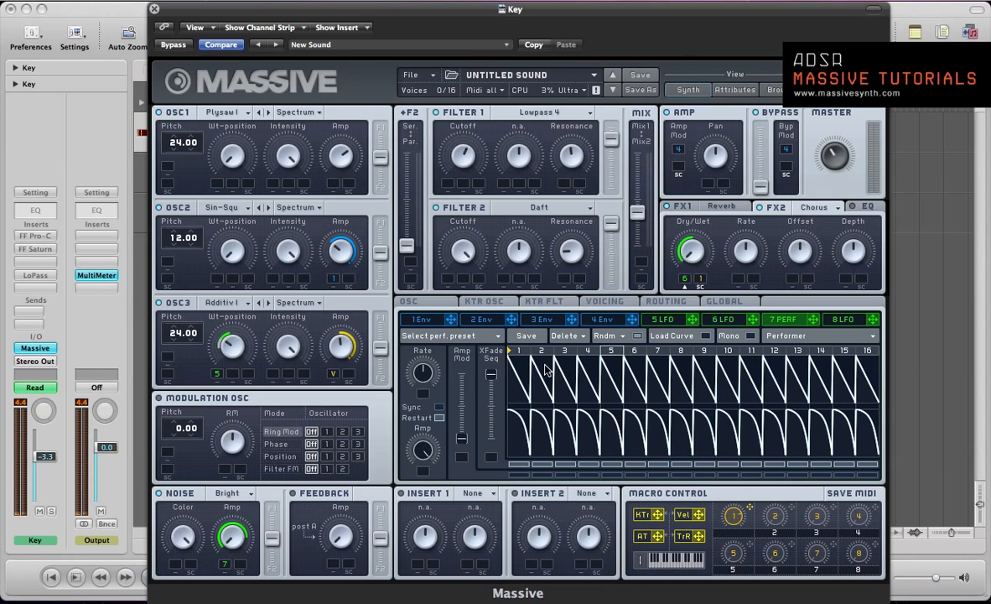
Sync performer 7 at a 1/4 ratio and limit its sequence to eight steps, flattening steps 9 to 16
{"action": "left_click", "coordinate": [420, 407]}
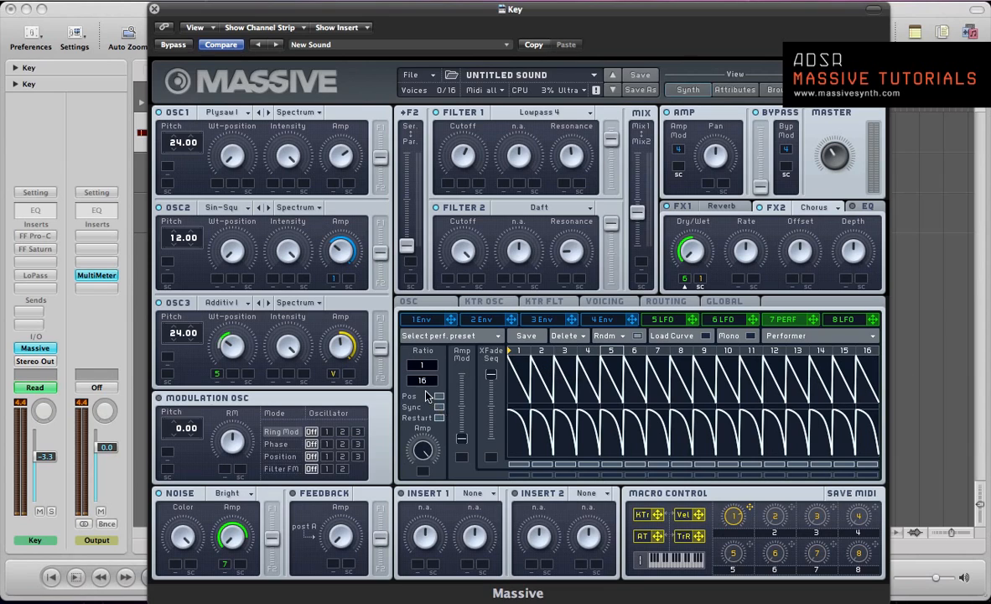
{"action": "left_click_drag", "start_coordinate": [422, 382], "coordinate": [422, 394]}
{"action": "mouse_move", "coordinate": [869, 350]}
{"action": "left_mouse_down"}
{"action": "mouse_move", "coordinate": [689, 355]}
{"action": "mouse_move", "coordinate": [703, 409]}
{"action": "mouse_move", "coordinate": [894, 430]}
{"action": "left_mouse_up"}
{"action": "left_click_drag", "start_coordinate": [822, 396], "coordinate": [749, 401]}
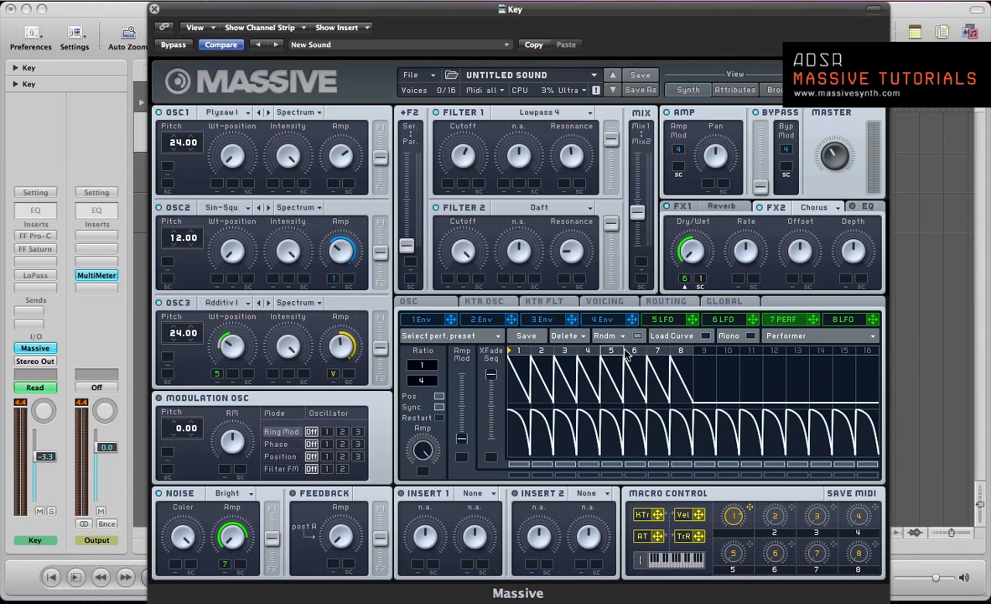
Load a decaying curve into performer step 1, lower step 2 to zero and load a rising curve into step 3
{"action": "left_click", "coordinate": [489, 369]}
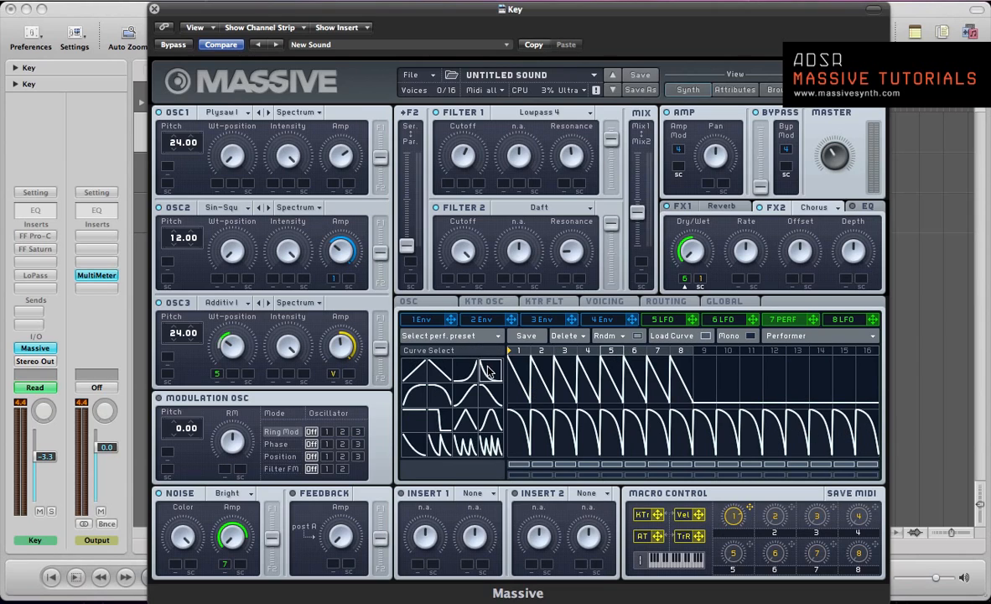
{"action": "left_click_drag", "start_coordinate": [513, 386], "coordinate": [512, 374]}
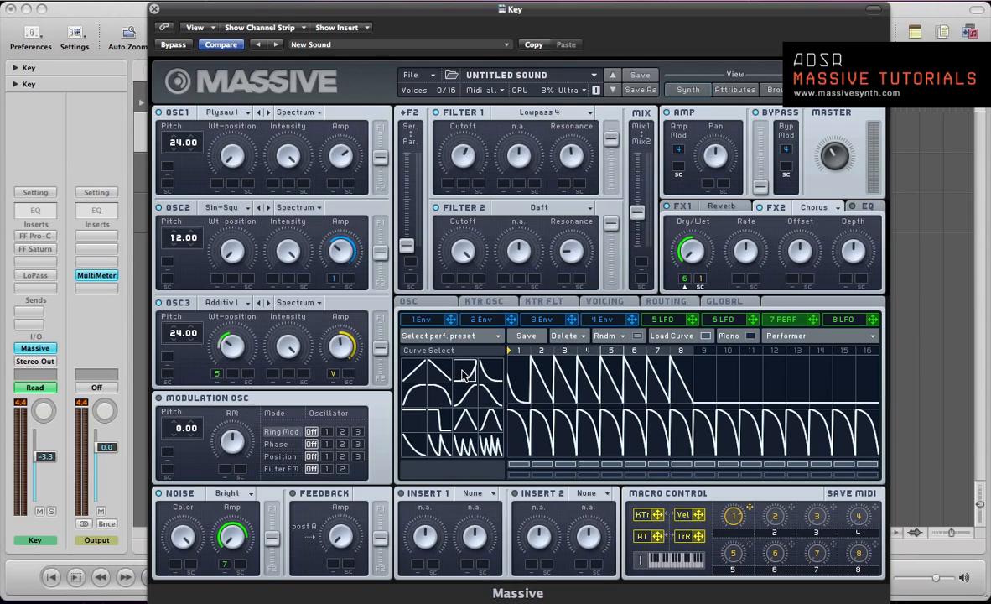
{"action": "left_click_drag", "start_coordinate": [544, 383], "coordinate": [544, 426]}
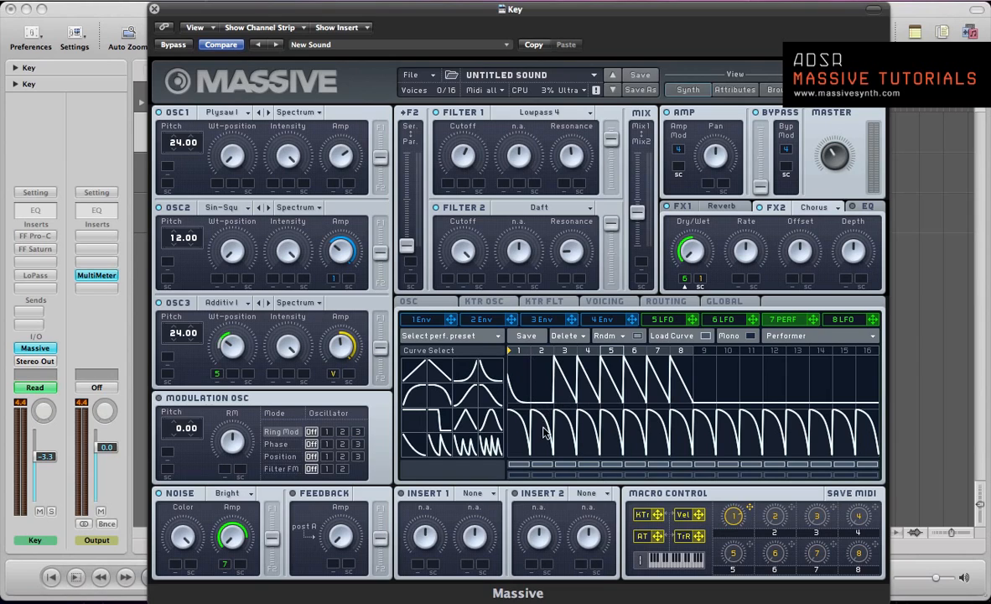
{"action": "left_click", "coordinate": [462, 367]}
{"action": "left_click", "coordinate": [565, 375]}
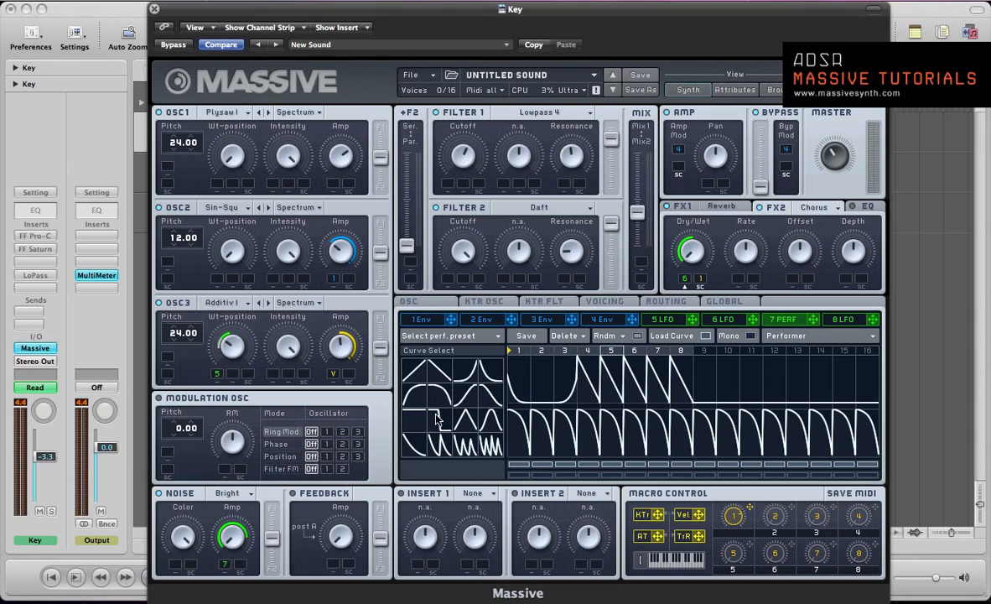
Try a triangle curve in performer step 4, a rising curve in step 5 and a decaying curve in step 6
{"action": "left_click", "coordinate": [467, 418]}
{"action": "left_click", "coordinate": [591, 371]}
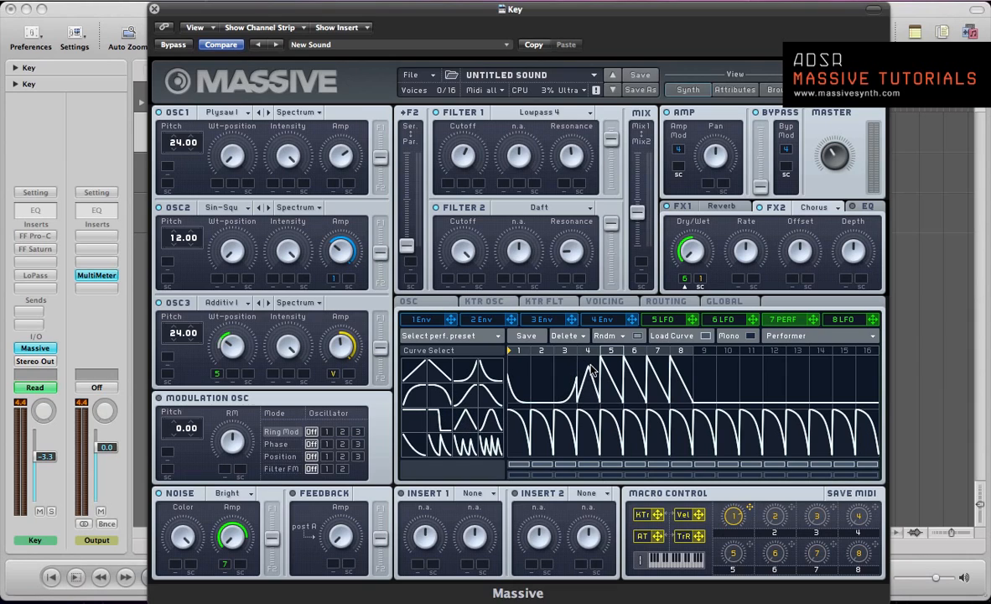
{"action": "left_click", "coordinate": [490, 370]}
{"action": "left_click", "coordinate": [604, 376]}
{"action": "left_click", "coordinate": [610, 377]}
{"action": "left_click_drag", "start_coordinate": [609, 371], "coordinate": [610, 359]}
{"action": "left_click", "coordinate": [469, 365]}
{"action": "left_click", "coordinate": [615, 361]}
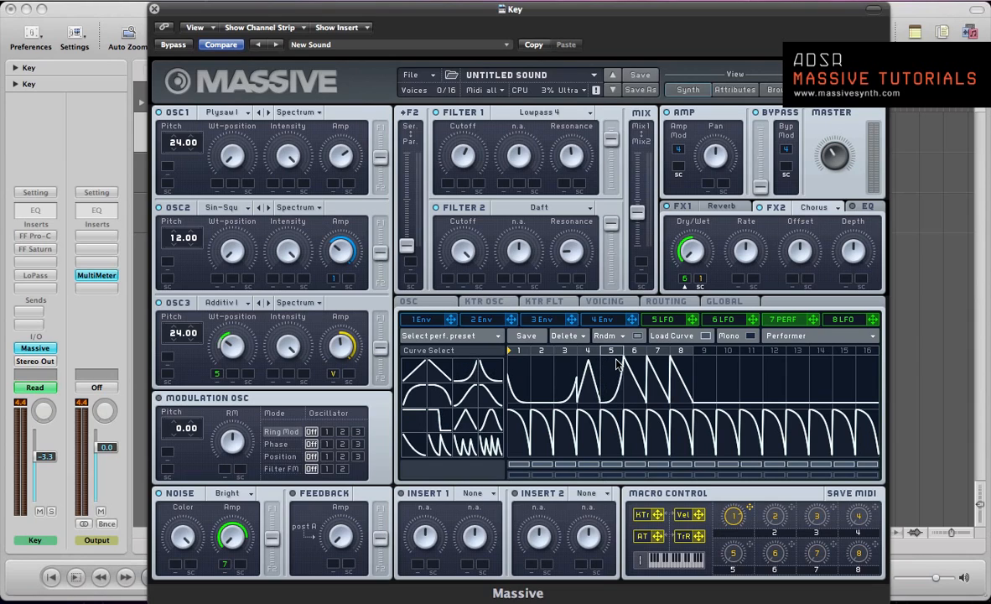
{"action": "left_click", "coordinate": [486, 366]}
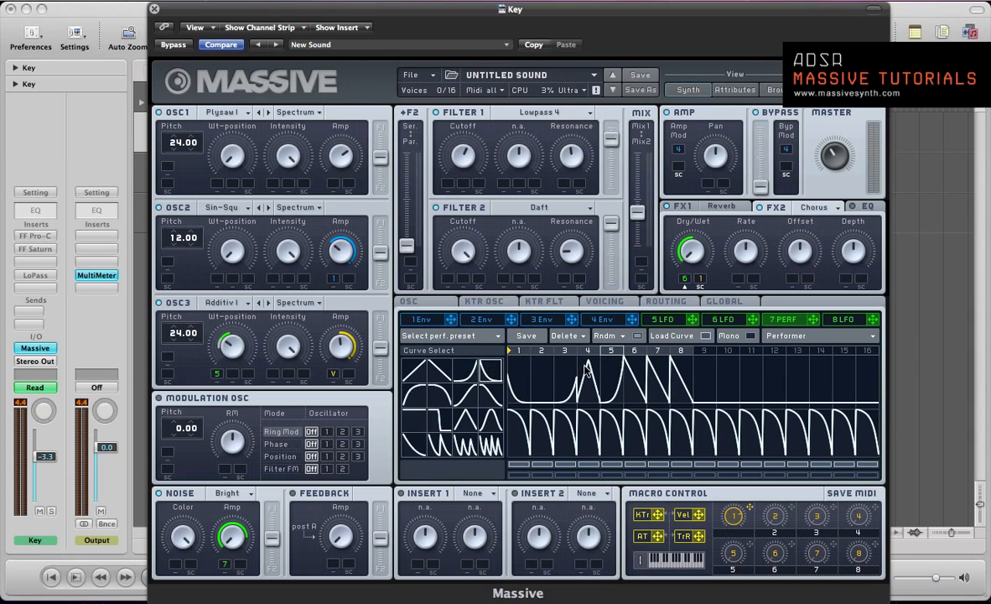
{"action": "left_click", "coordinate": [629, 358]}
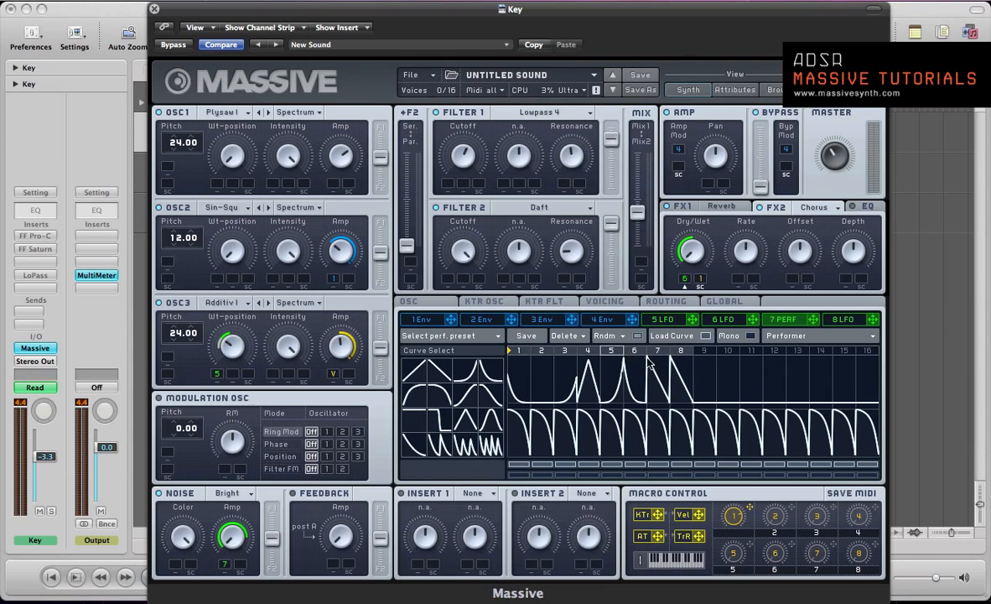
Load rising curves into performer steps 4 and 6, a double decay into step 5 and decaying curves into steps 7 and 8
{"action": "left_click", "coordinate": [590, 377]}
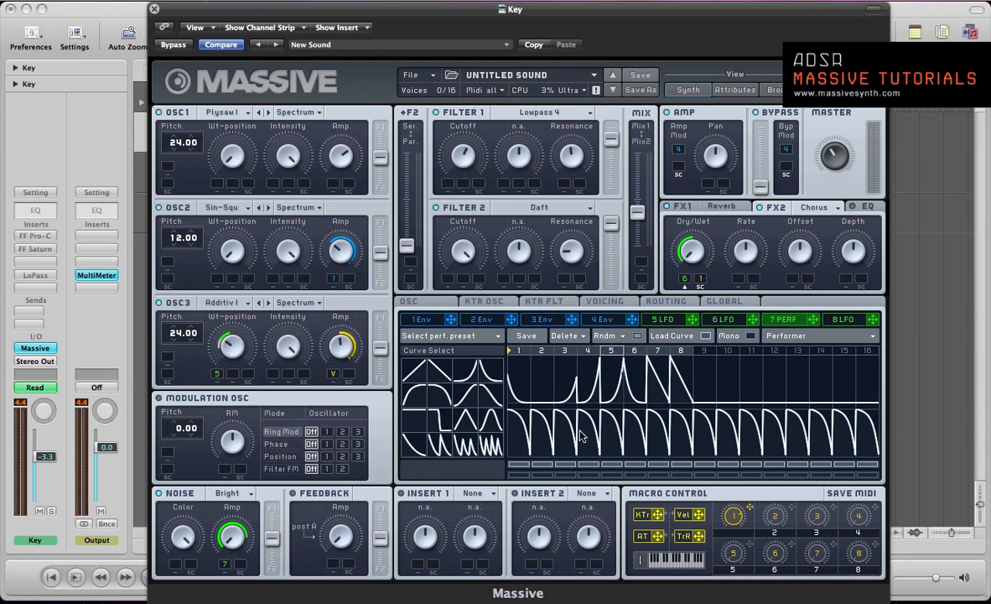
{"action": "left_click", "coordinate": [601, 379]}
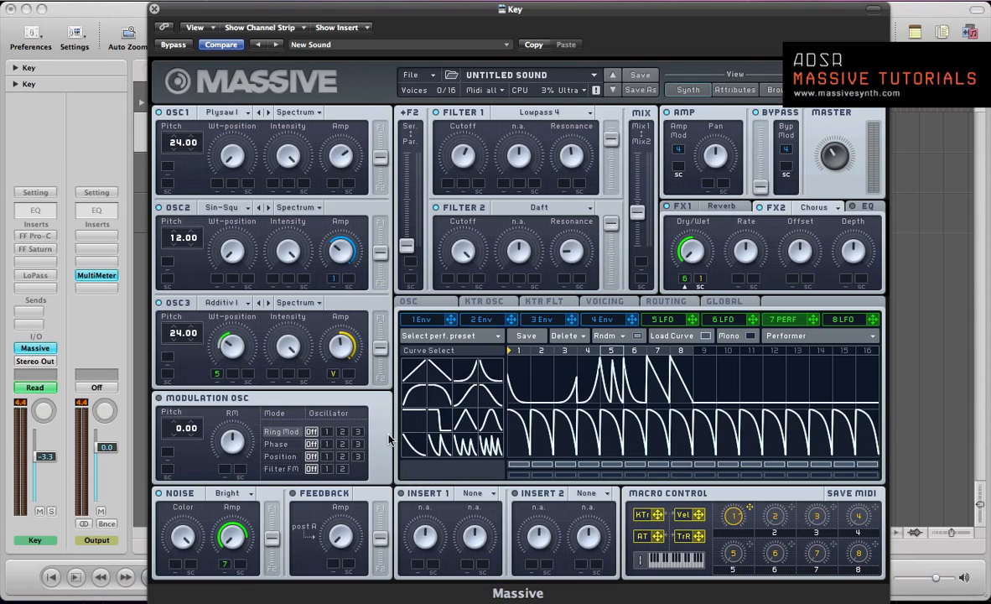
{"action": "left_click", "coordinate": [474, 370]}
{"action": "left_click", "coordinate": [643, 363]}
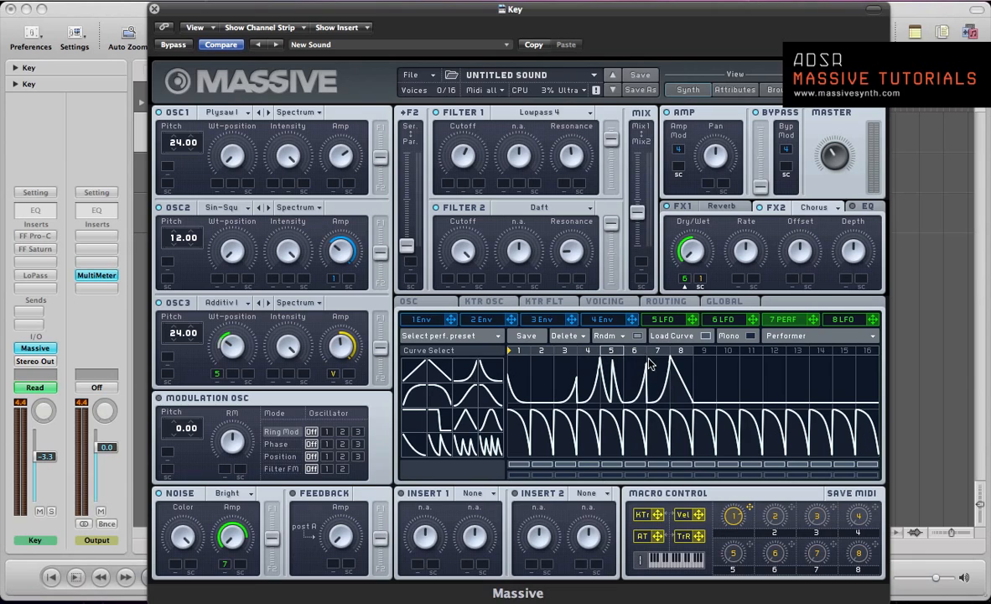
{"action": "left_click", "coordinate": [491, 373]}
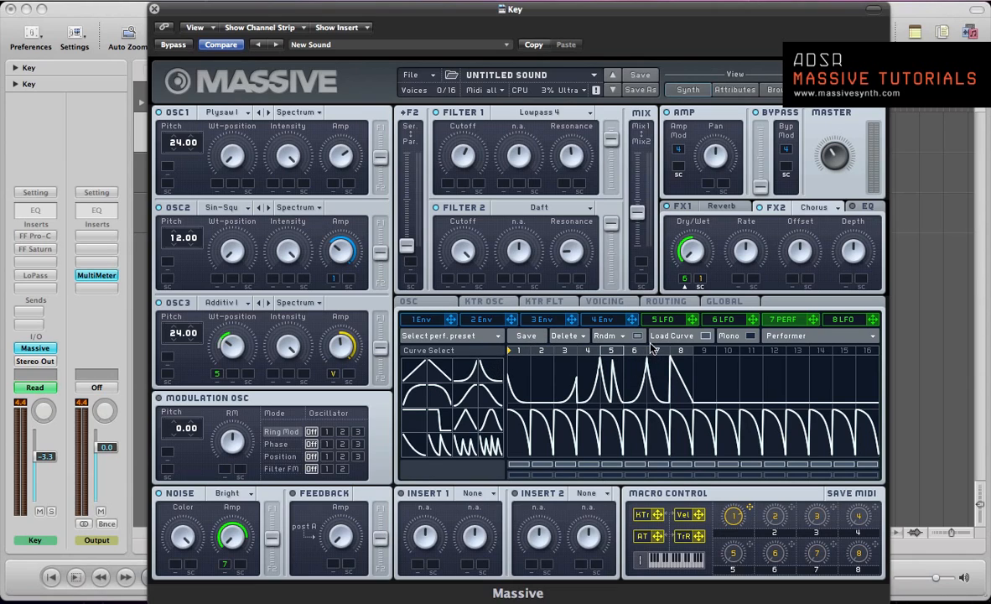
{"action": "left_click", "coordinate": [677, 355]}
{"action": "left_click", "coordinate": [706, 336]}
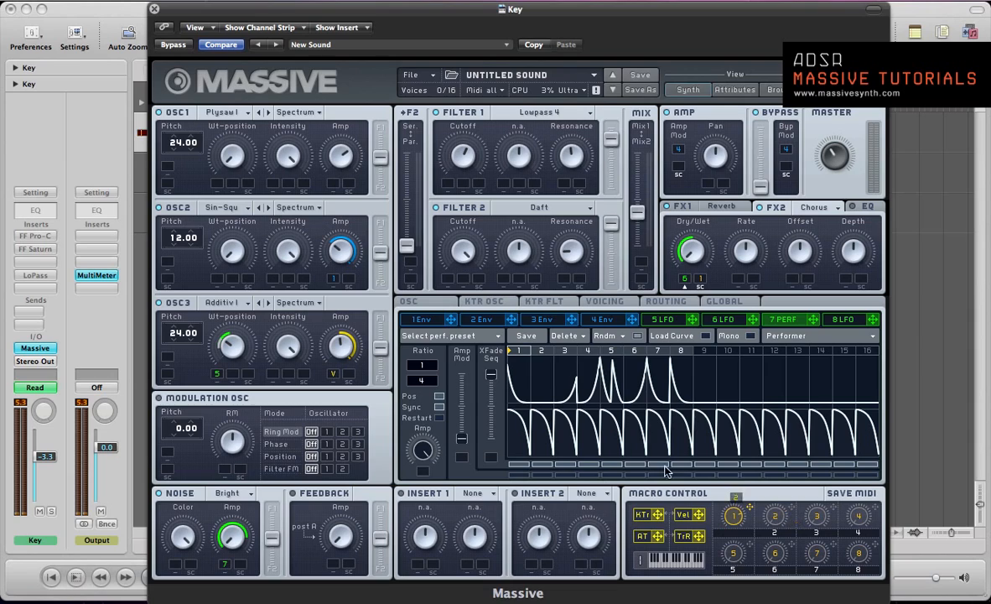
Assign macro control 2 as sidechain for the noise Amp modulation
{"action": "left_click_drag", "start_coordinate": [272, 551], "coordinate": [241, 566]}
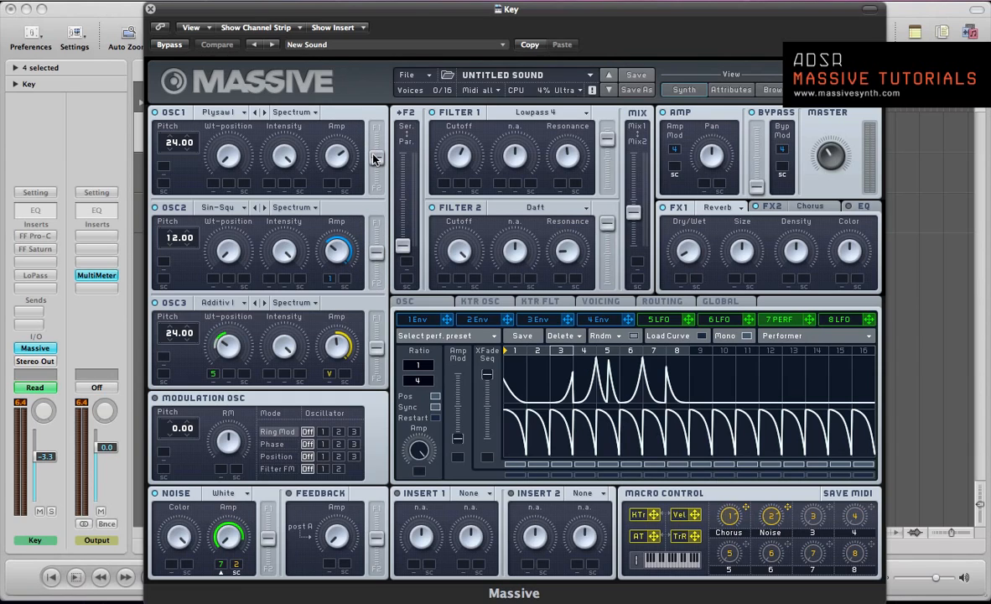
Route oscillators 1 and 2 fully to filter 1
{"action": "left_click_drag", "start_coordinate": [375, 158], "coordinate": [375, 126]}
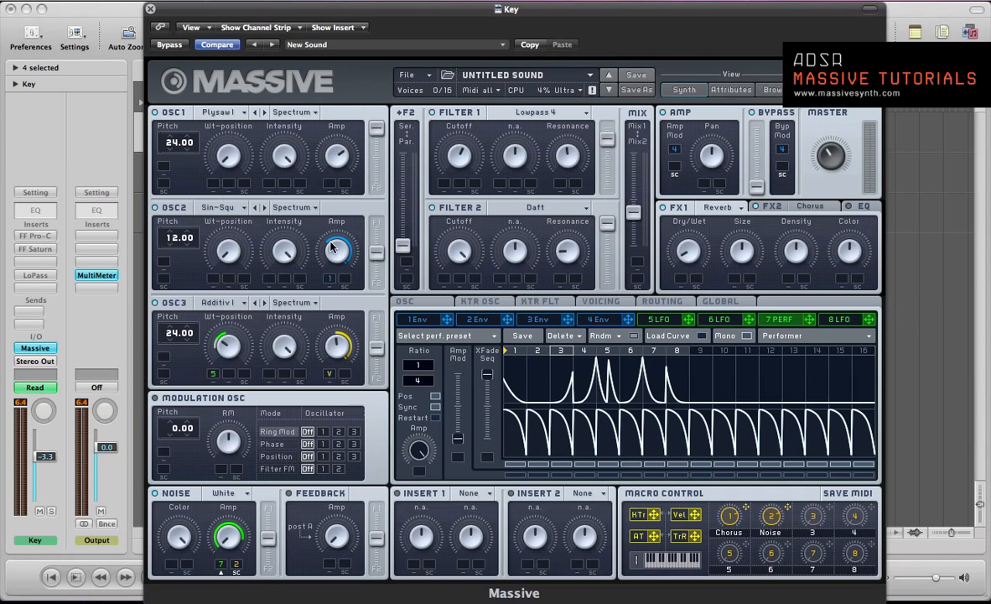
{"action": "left_click_drag", "start_coordinate": [377, 251], "coordinate": [376, 222]}
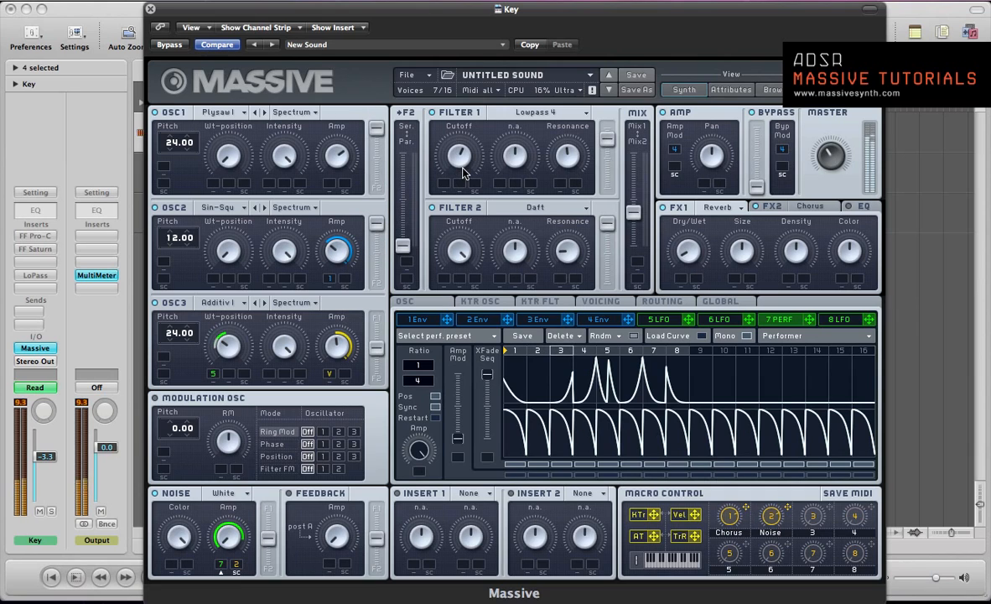
Shape envelope 4 with a shorter attack, a decay level of zero and a shorter release
{"action": "left_click", "coordinate": [597, 318]}
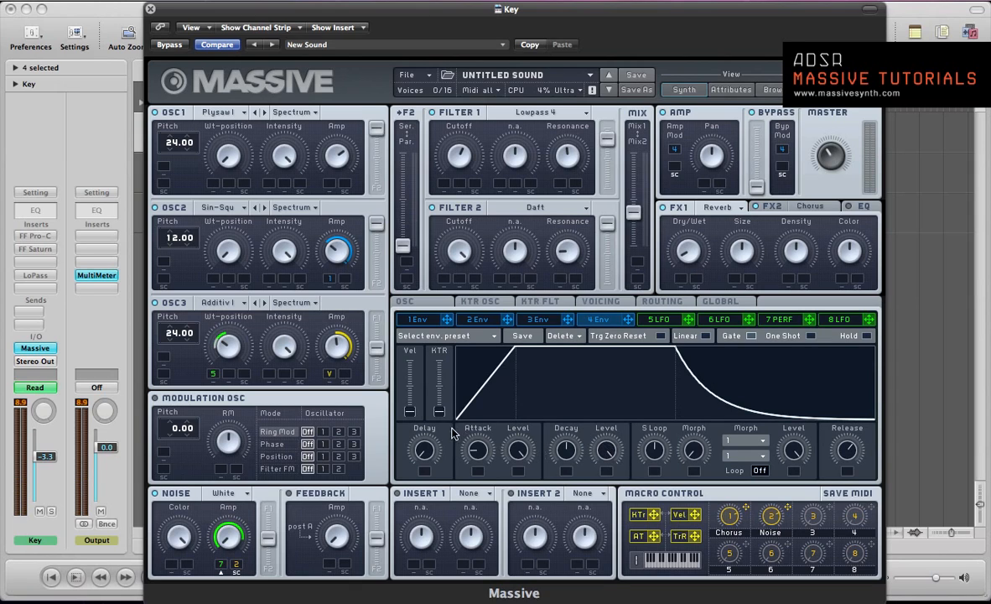
{"action": "left_click_drag", "start_coordinate": [480, 446], "coordinate": [481, 455]}
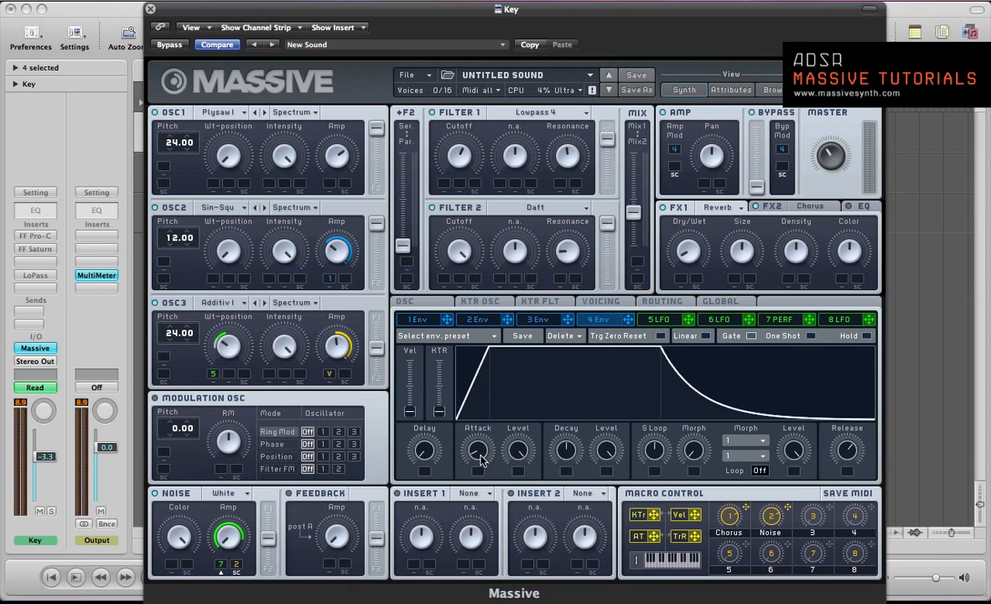
{"action": "left_click_drag", "start_coordinate": [613, 444], "coordinate": [573, 570]}
{"action": "left_click_drag", "start_coordinate": [841, 445], "coordinate": [841, 497]}
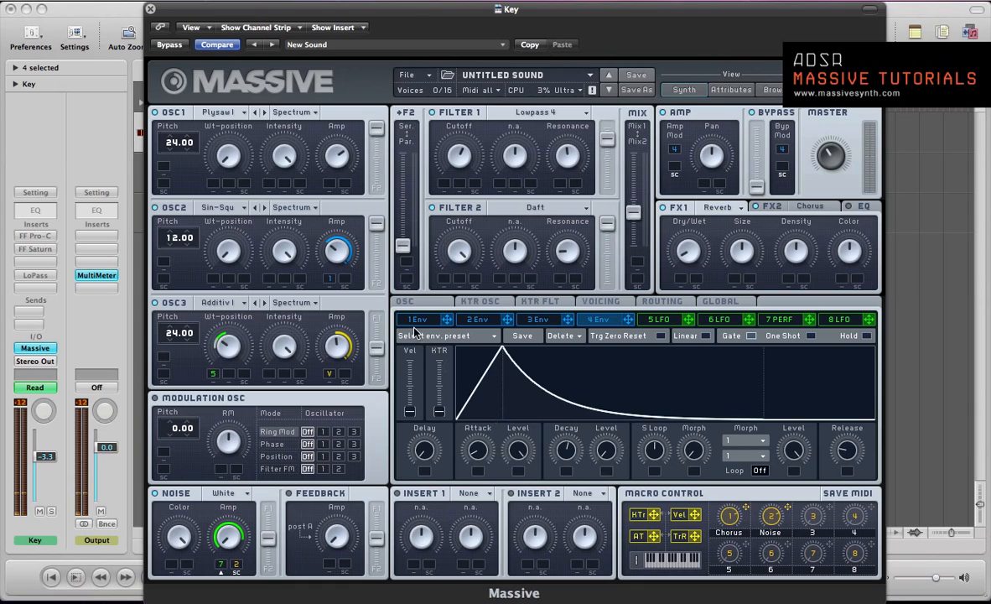
Compare envelope 4 with envelope 1 and lengthen envelope 4's decay slightly
{"action": "left_click", "coordinate": [413, 322]}
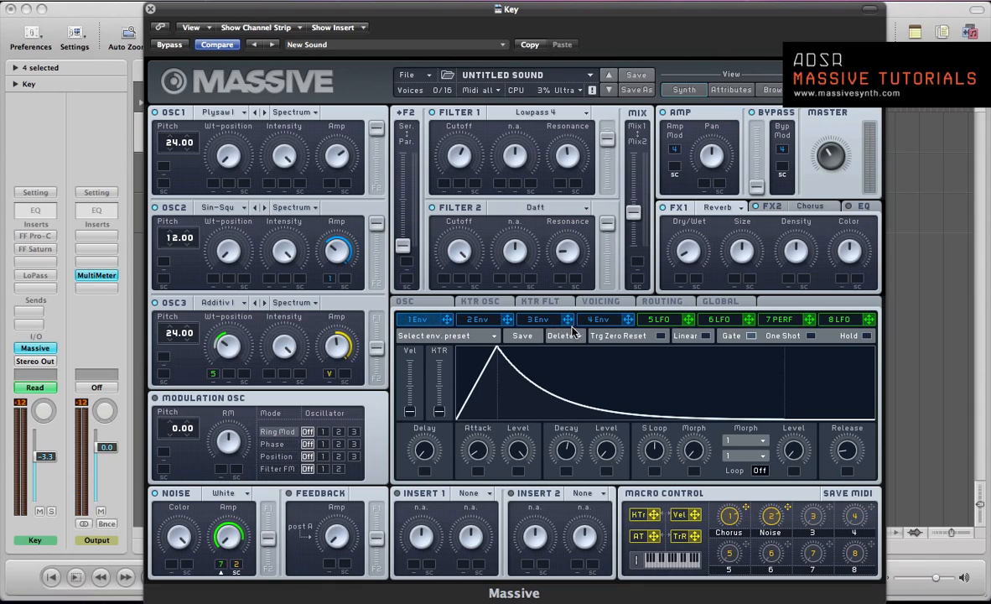
{"action": "left_click", "coordinate": [598, 320]}
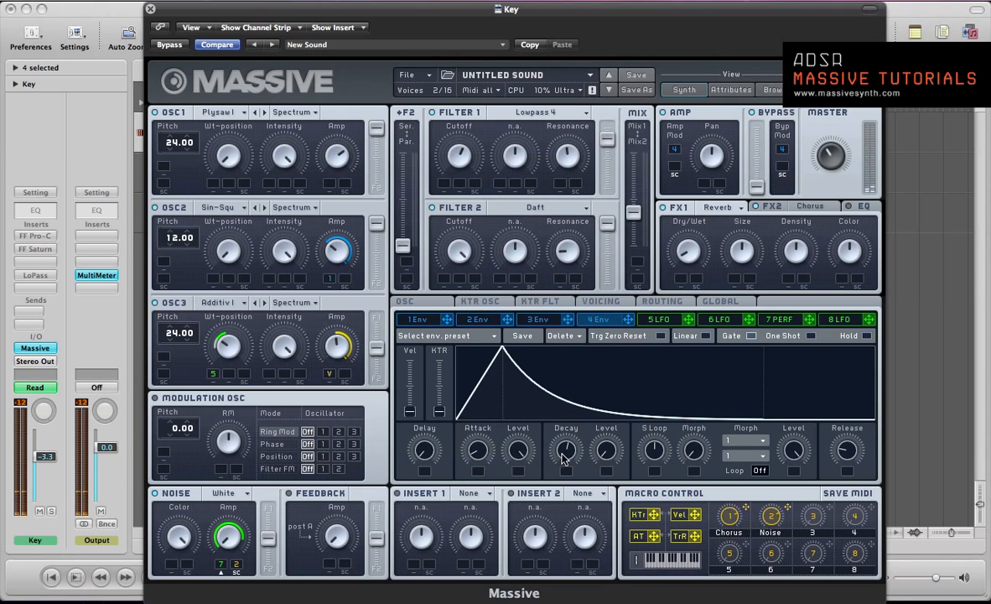
{"action": "left_click_drag", "start_coordinate": [564, 458], "coordinate": [564, 452]}
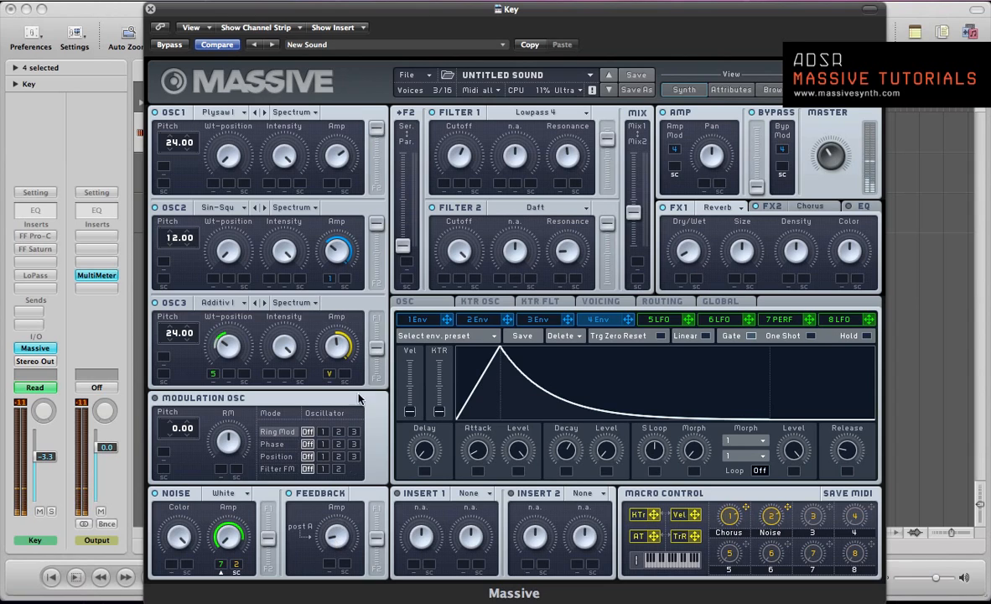
{"action": "left_click", "coordinate": [418, 321]}
{"action": "left_click", "coordinate": [597, 319]}
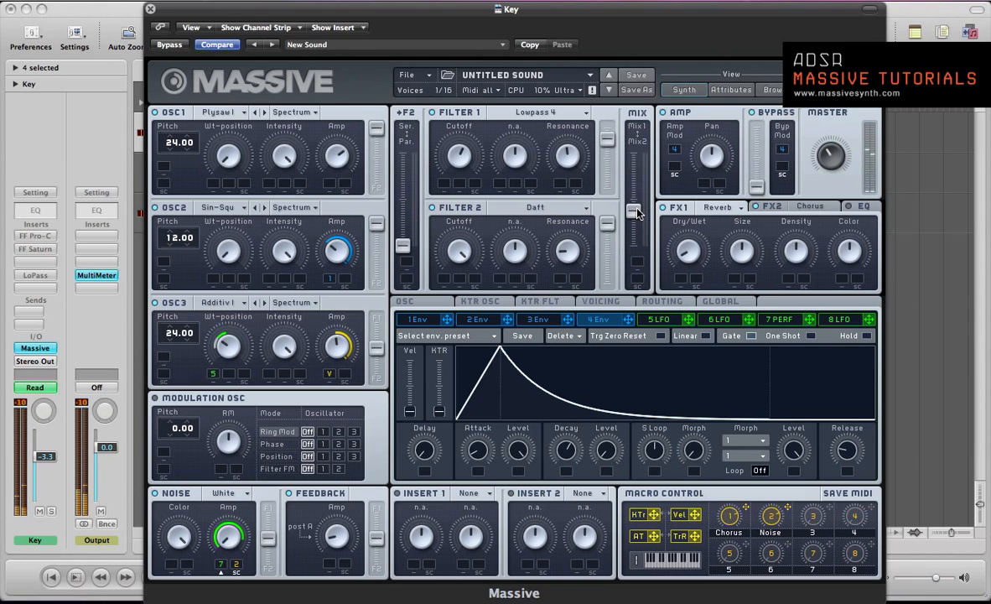
Activate the FF Pro-C insert on the Key channel, open its window on its own and close the Massive window
{"action": "key", "text": "super+w"}
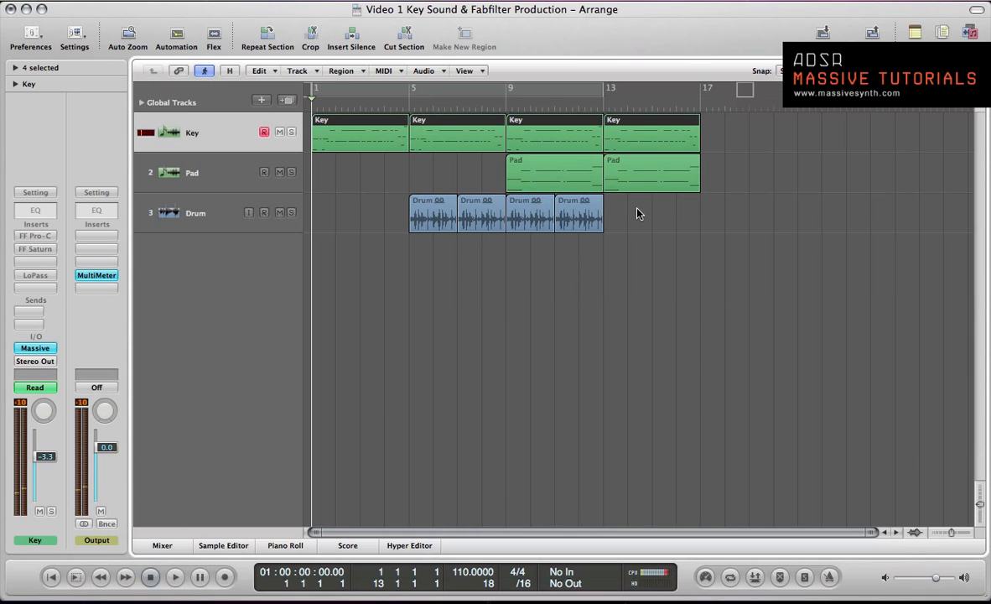
{"action": "left_click", "coordinate": [35, 237]}
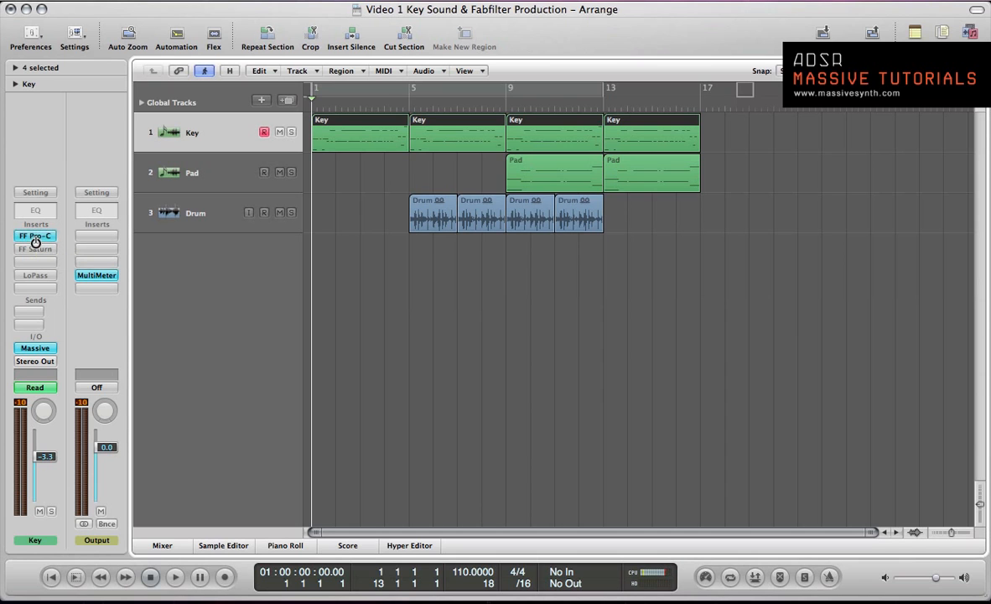
{"action": "left_click", "coordinate": [35, 237]}
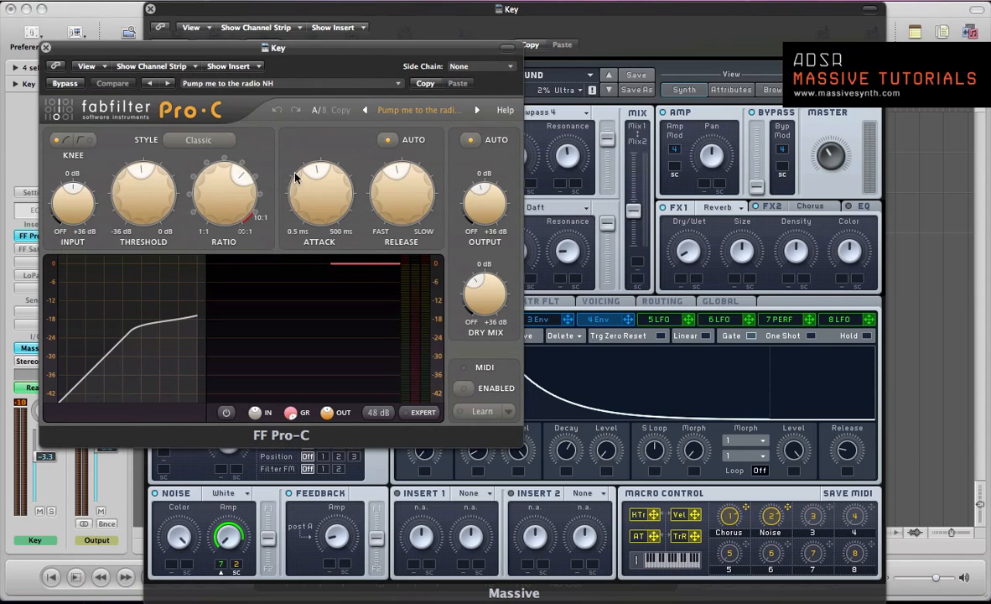
{"action": "left_click", "coordinate": [305, 40]}
{"action": "left_click", "coordinate": [242, 19]}
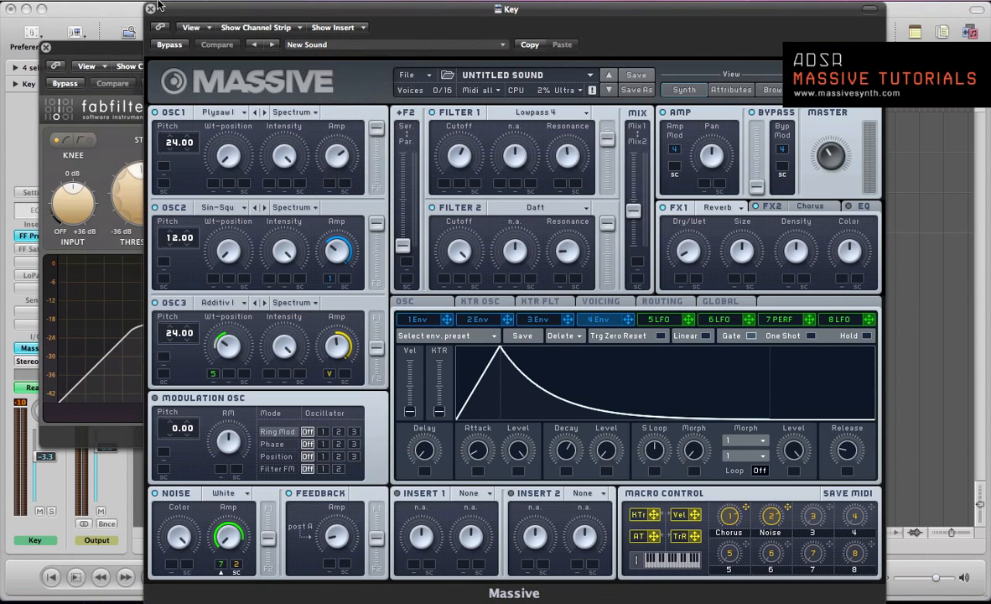
{"action": "left_click", "coordinate": [151, 9]}
{"action": "left_click_drag", "start_coordinate": [129, 44], "coordinate": [379, 46]}
Look through the compressor's preset categories and the available compression styles
{"action": "left_click", "coordinate": [621, 104]}
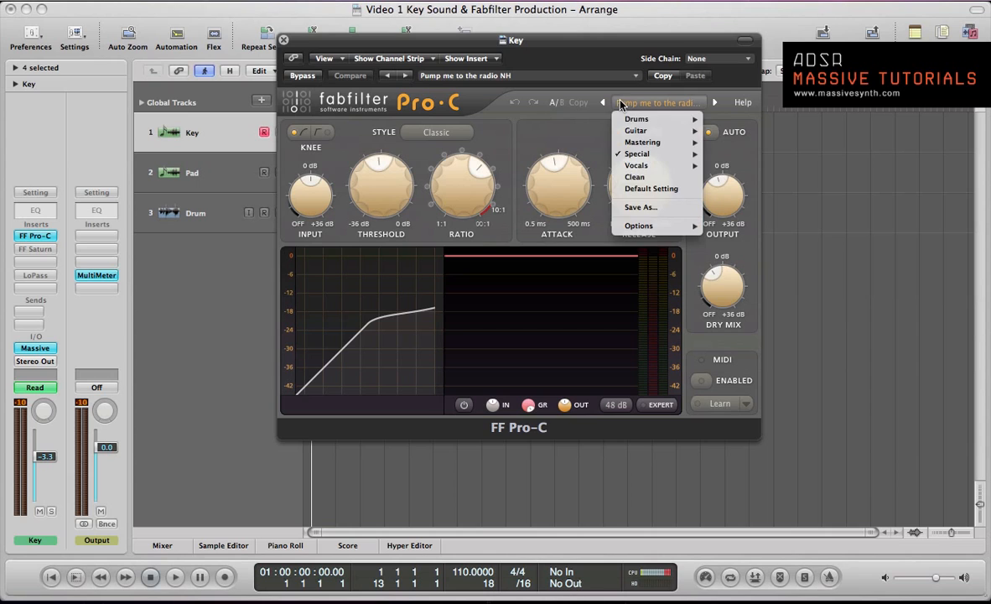
{"action": "mouse_move", "coordinate": [646, 155]}
{"action": "left_click", "coordinate": [534, 117]}
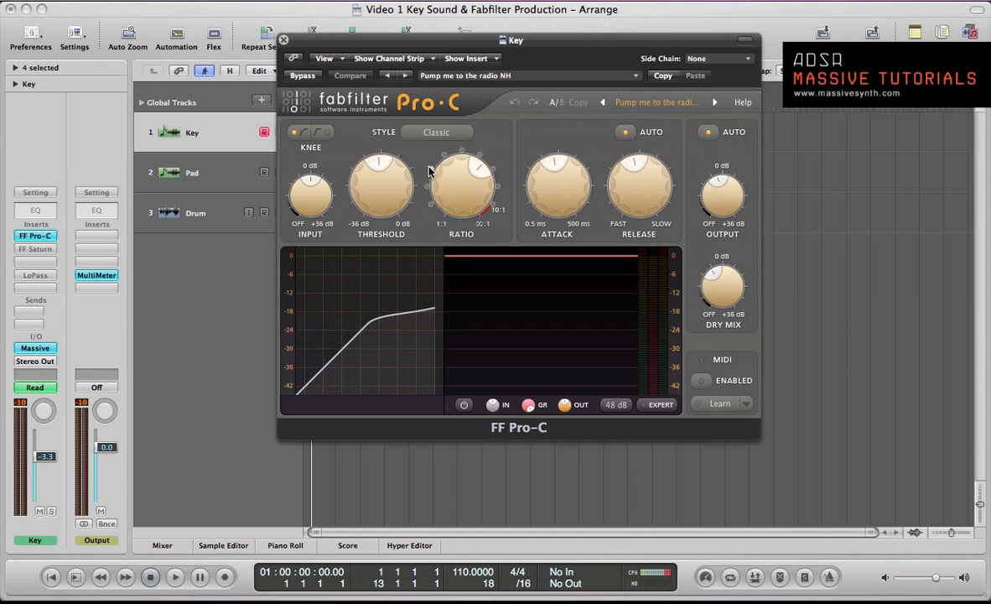
{"action": "left_click", "coordinate": [417, 136]}
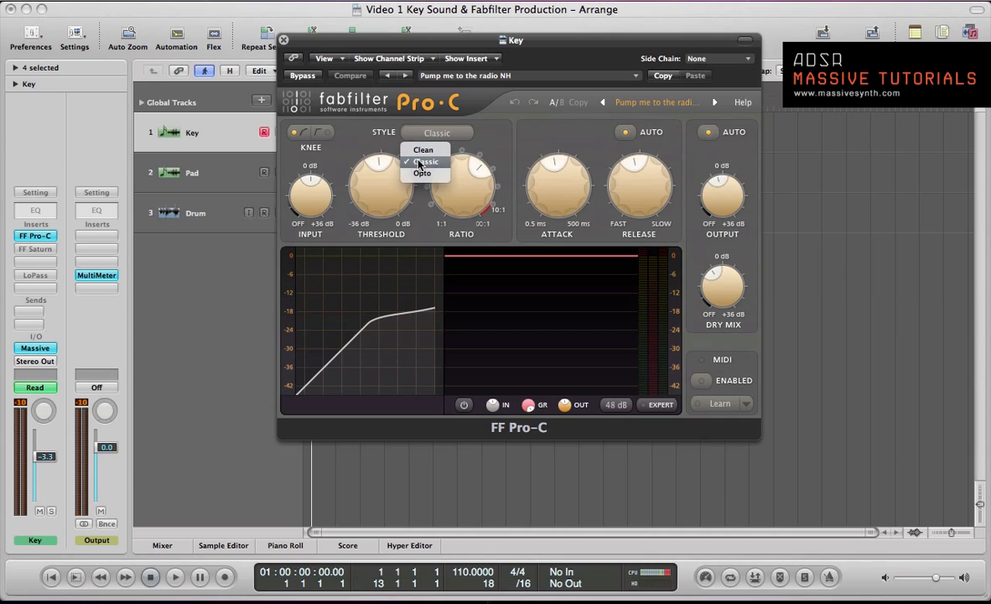
Keep the compressor style on Classic and listen to the Key part through the compressor from the start
{"action": "left_click", "coordinate": [374, 143]}
{"action": "key", "text": "space"}
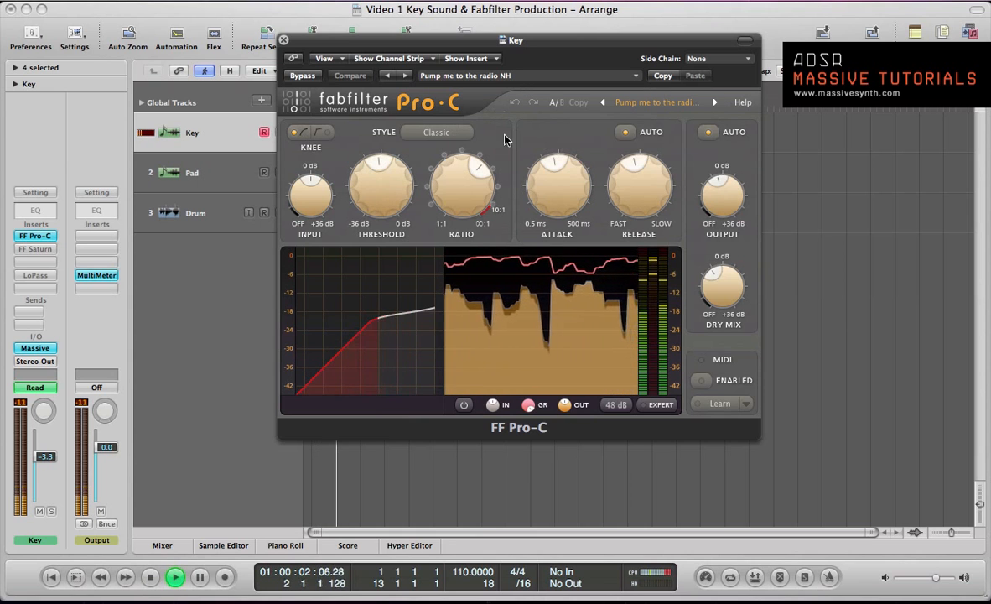
{"action": "key", "text": "space"}
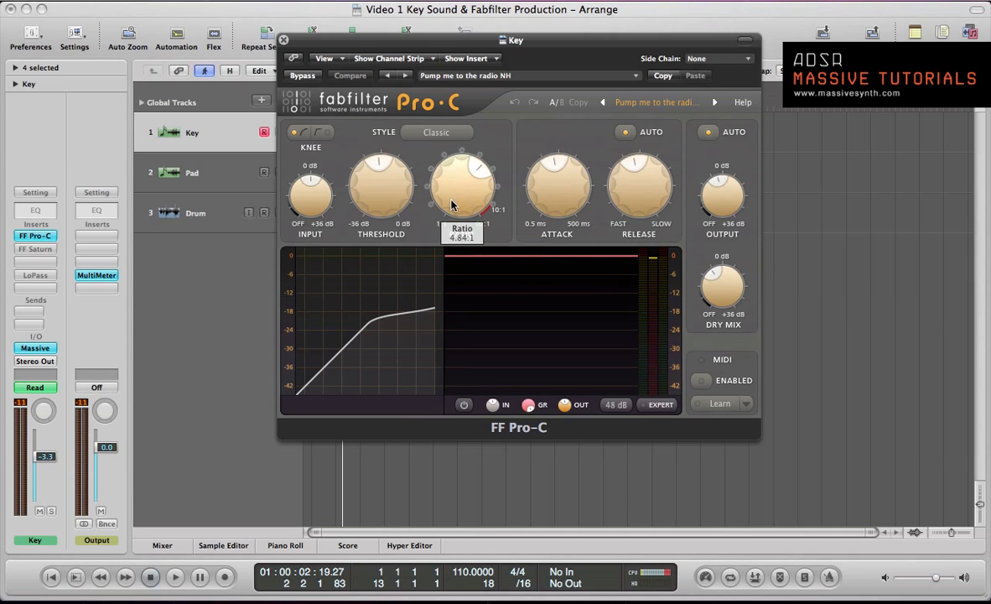
{"action": "key", "text": "Return"}
{"action": "key", "text": "space"}
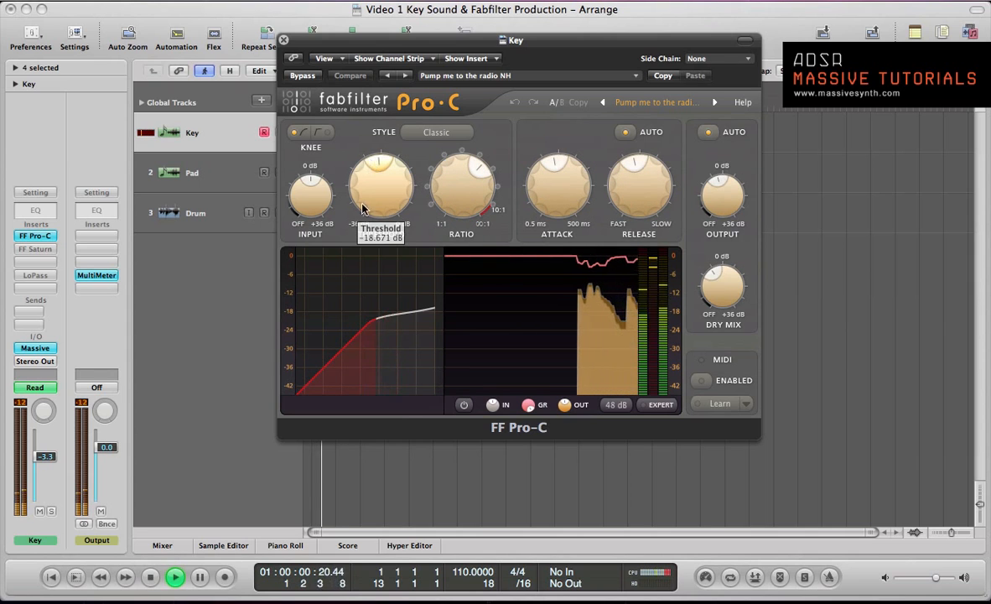
{"action": "key", "text": "space"}
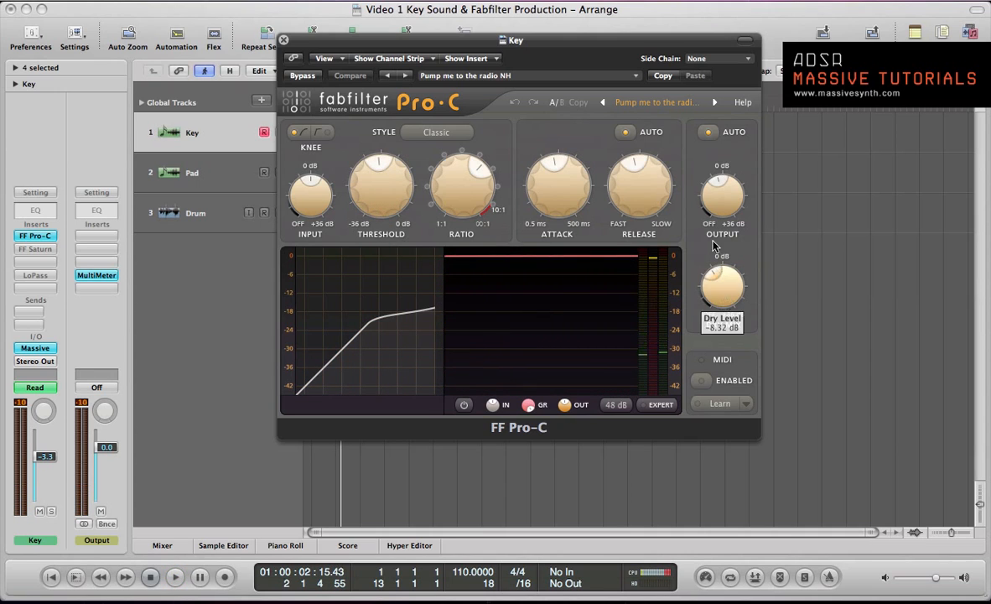
Play the Key part from the start and compare its sound with the FF Pro-C bypassed and active
{"action": "mouse_move", "coordinate": [719, 204]}
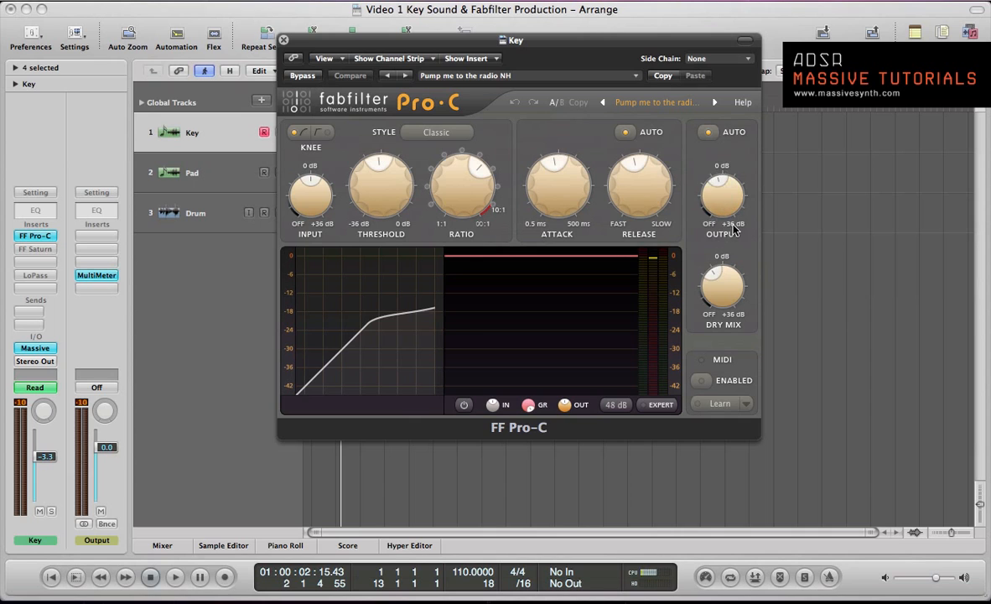
{"action": "key", "text": "Return"}
{"action": "key", "text": "space"}
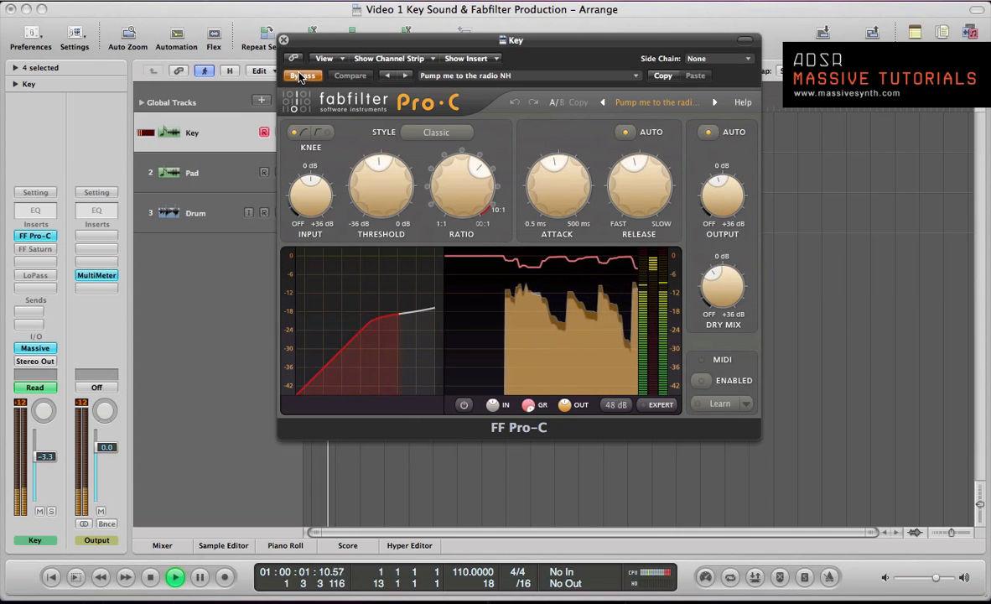
{"action": "left_click", "coordinate": [301, 75]}
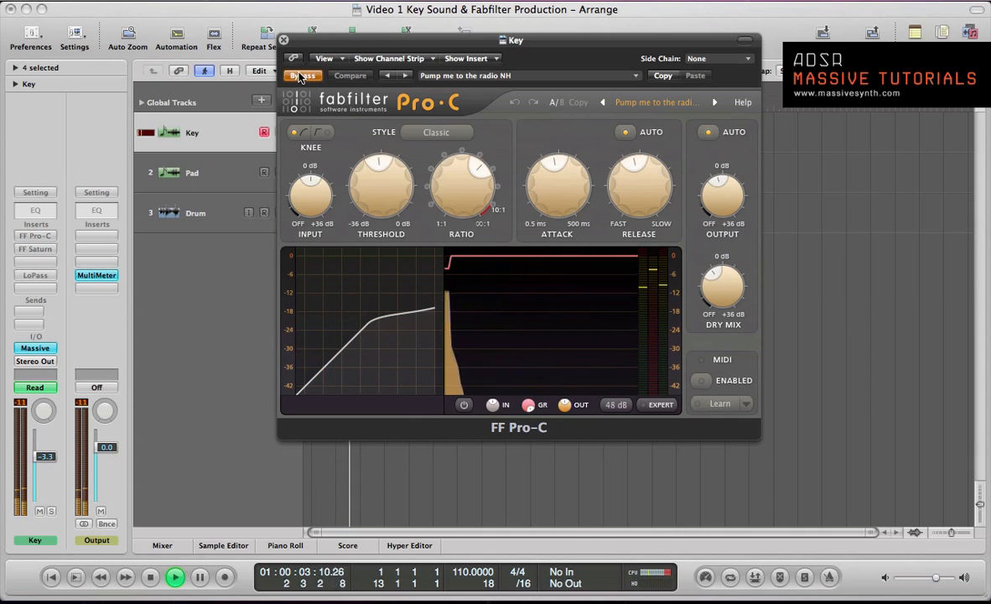
{"action": "left_click", "coordinate": [301, 75]}
{"action": "left_click", "coordinate": [301, 75]}
{"action": "key", "text": "space"}
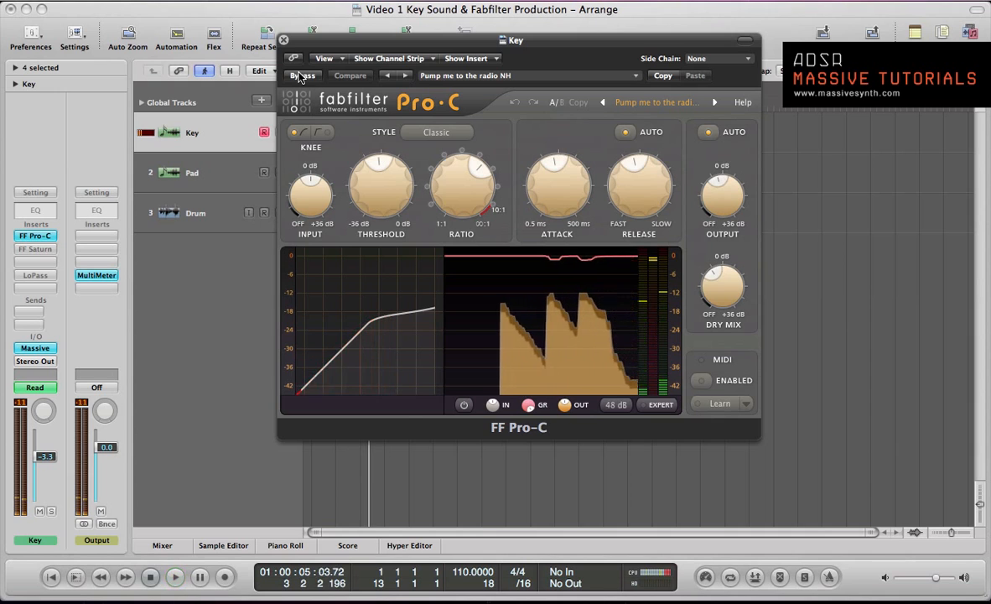
Replay the part from the beginning, switch the compressor's bypass on and off several times, and leave the compressor active
{"action": "key", "text": "Return"}
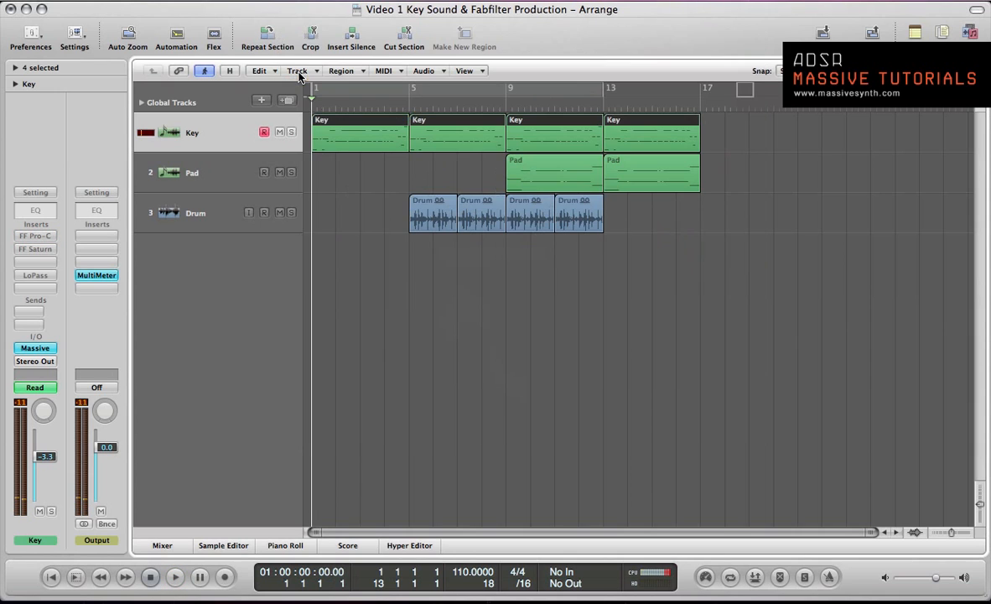
{"action": "left_click", "coordinate": [301, 76]}
{"action": "key", "text": "space"}
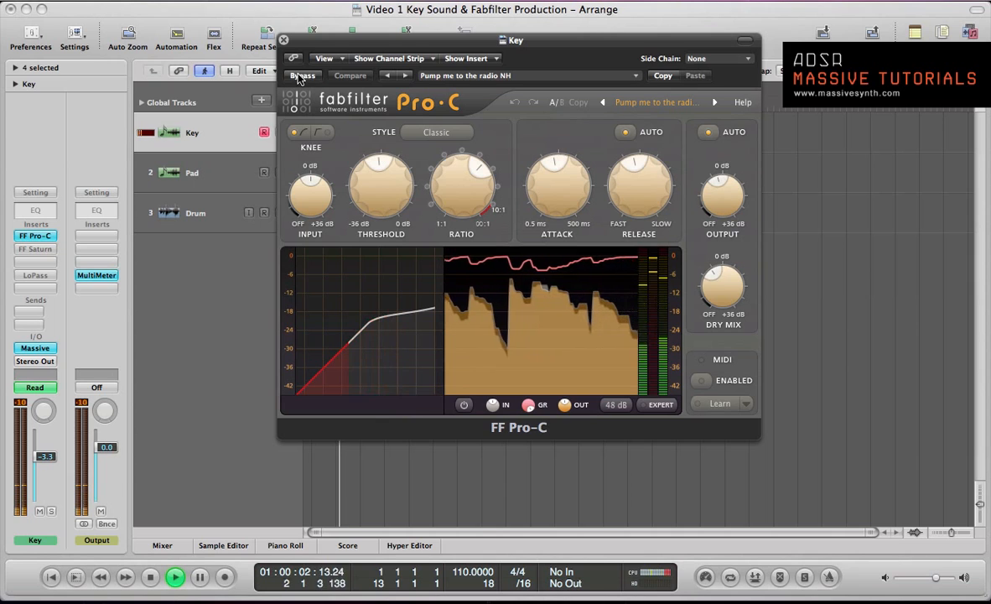
{"action": "left_click", "coordinate": [301, 76]}
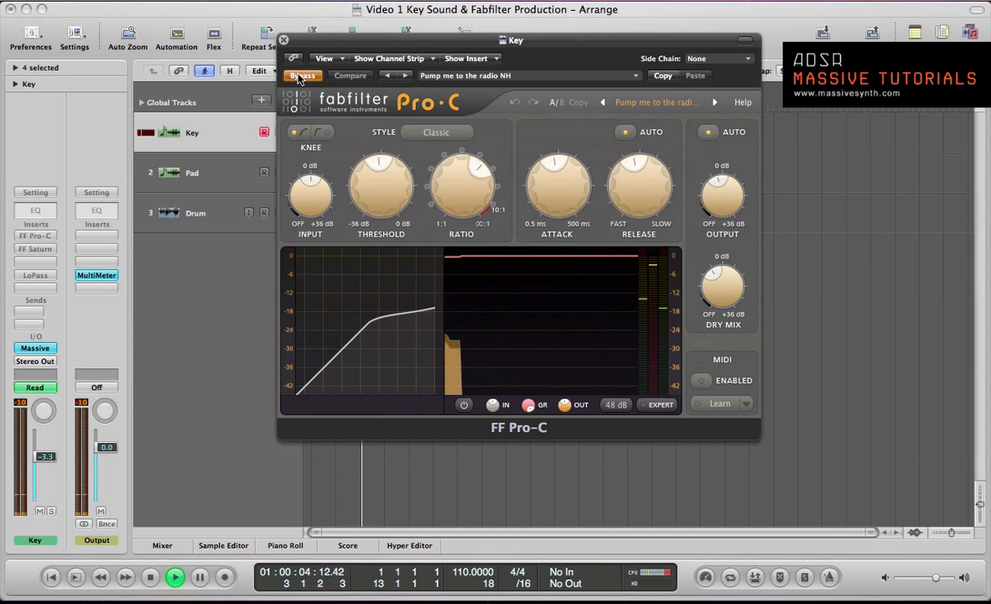
{"action": "left_click", "coordinate": [301, 76]}
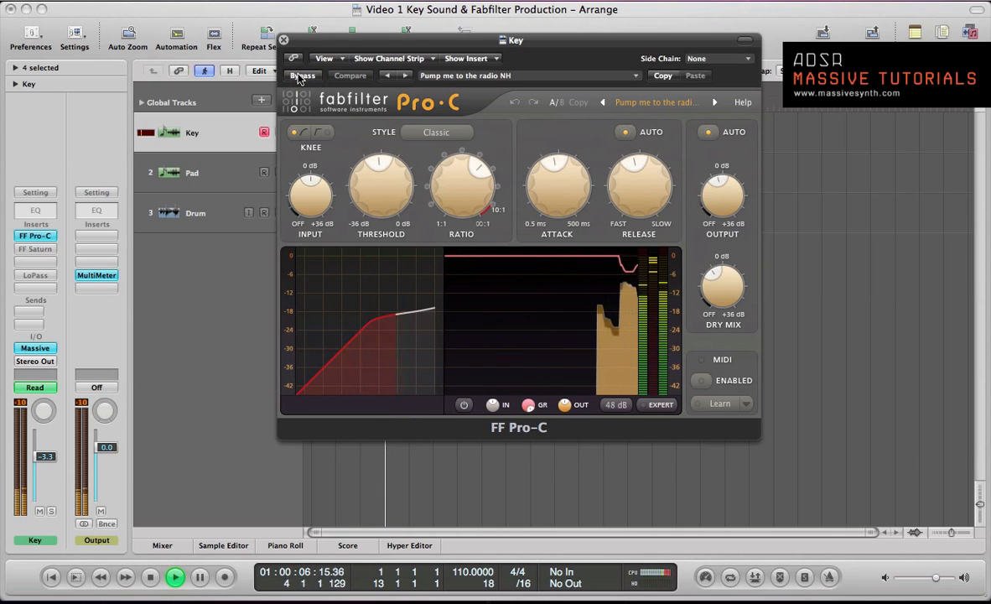
{"action": "left_click", "coordinate": [300, 77]}
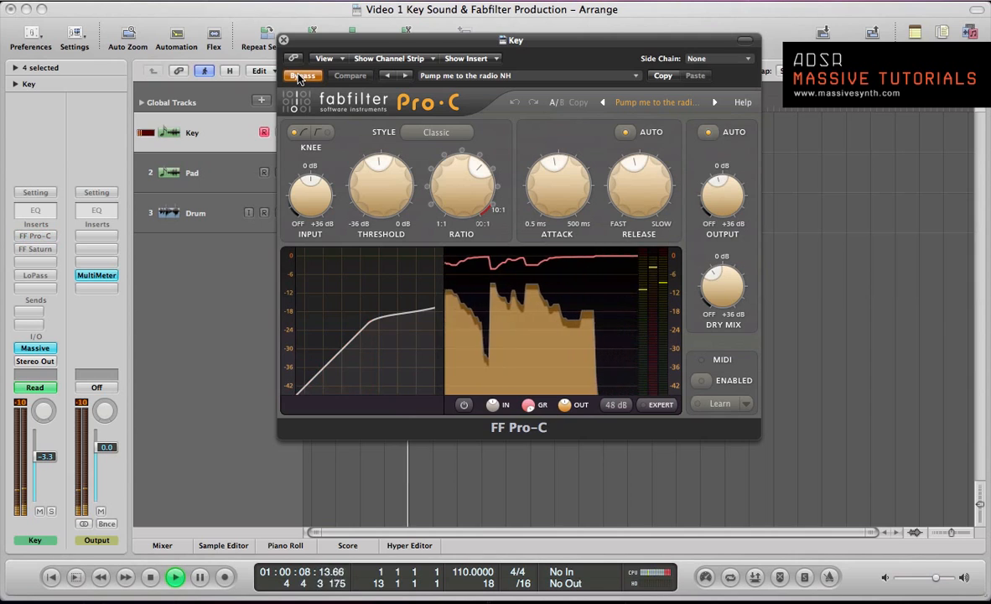
{"action": "left_click", "coordinate": [301, 76]}
{"action": "key", "text": "space"}
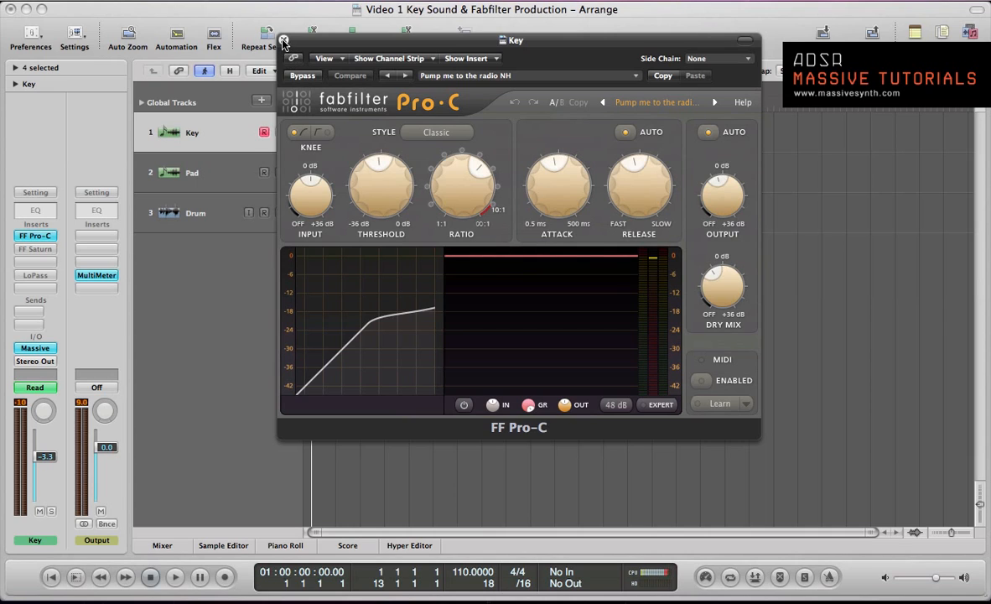
Close the Pro-C window, then activate the FF Saturn insert on the Key channel and compare playback with and without it
{"action": "left_click", "coordinate": [283, 41]}
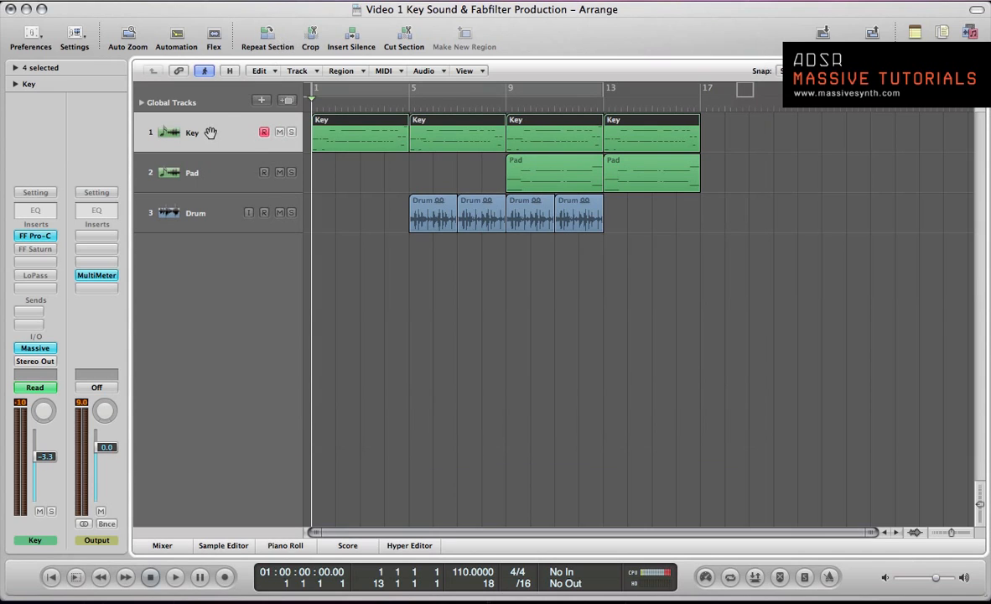
{"action": "left_click", "coordinate": [25, 250]}
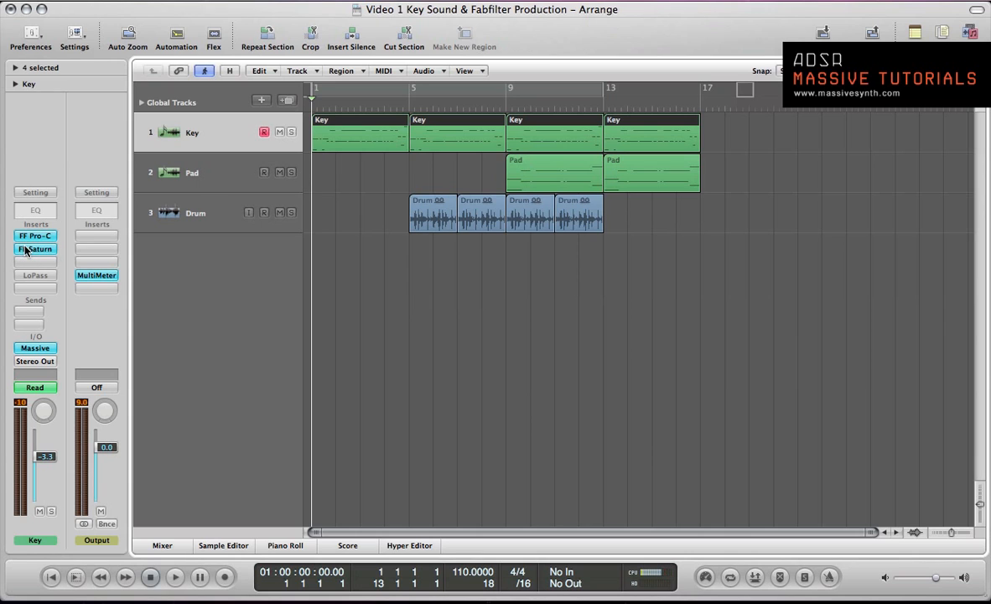
{"action": "key", "text": "space"}
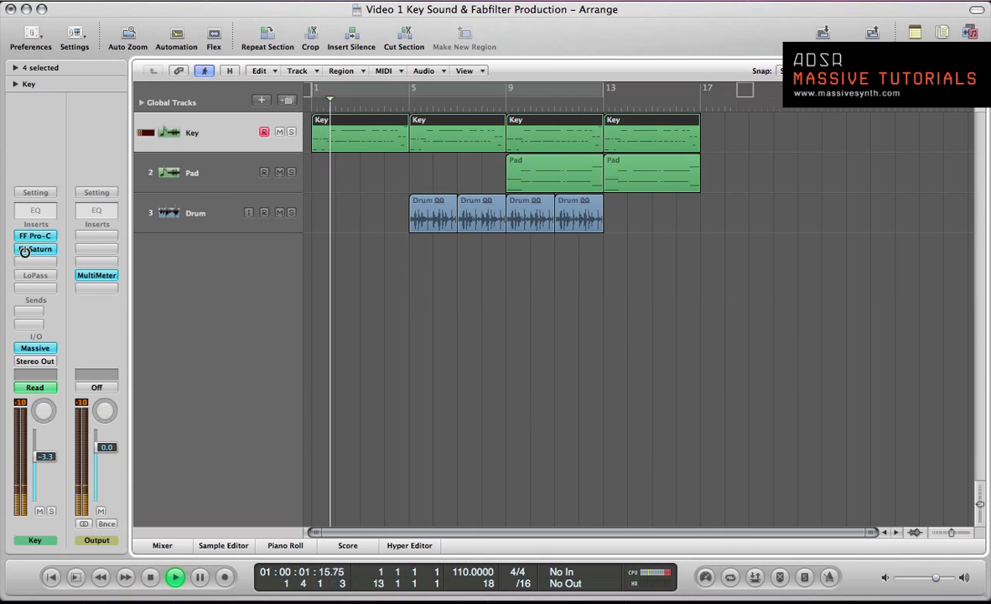
{"action": "left_click", "coordinate": [25, 250]}
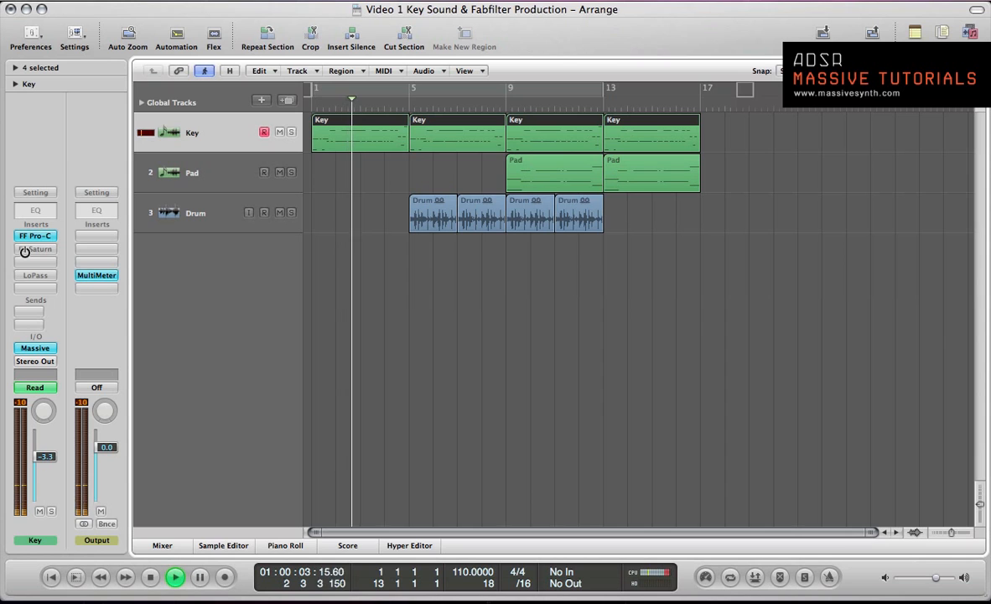
{"action": "left_click", "coordinate": [25, 250]}
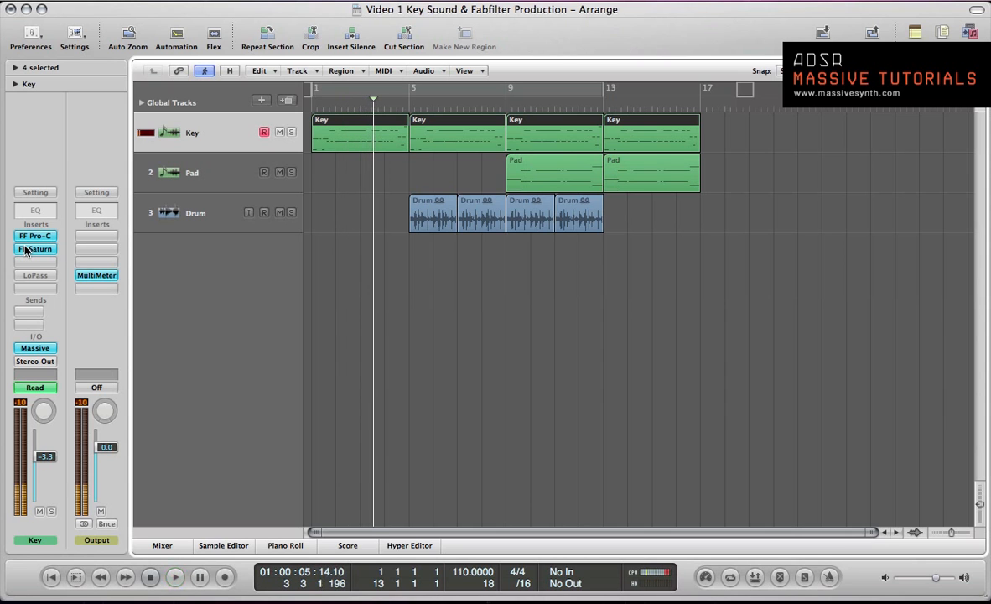
Open the FF Saturn window clear of the channel strip and enable the middle band's Gentle Saturation
{"action": "left_click", "coordinate": [25, 250]}
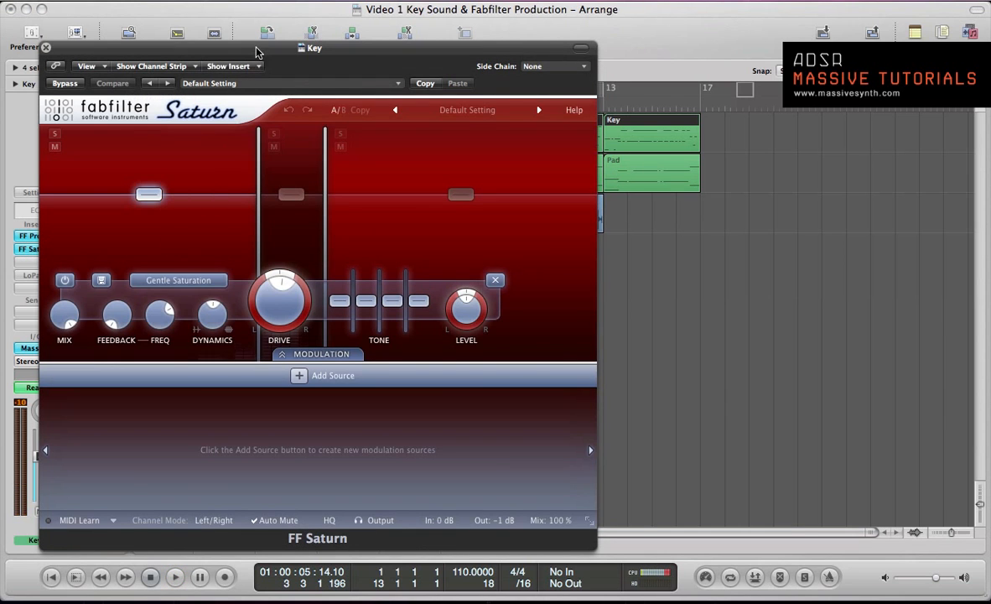
{"action": "left_click_drag", "start_coordinate": [258, 52], "coordinate": [425, 22]}
{"action": "left_click", "coordinate": [453, 133]}
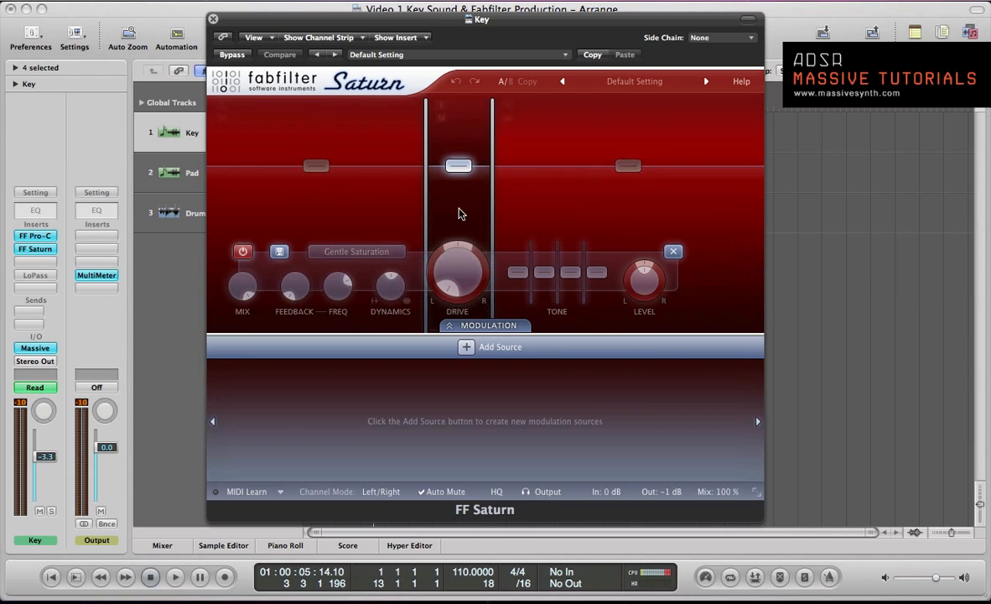
{"action": "left_click", "coordinate": [242, 252]}
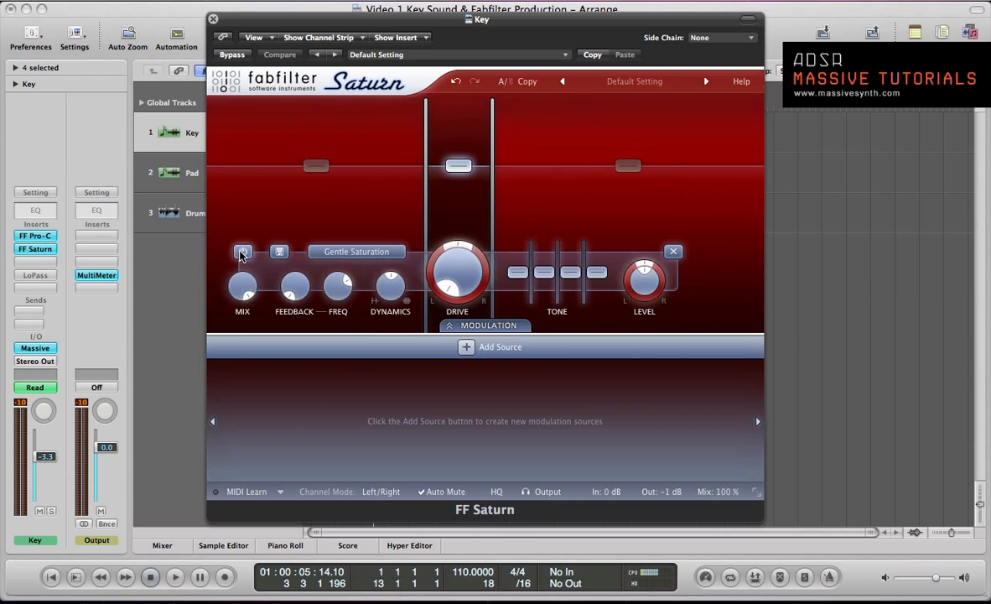
During playback, raise the band 2 drive to about 54 % and lower the band 1 crossover frequency to about 292 Hz
{"action": "key", "text": "space"}
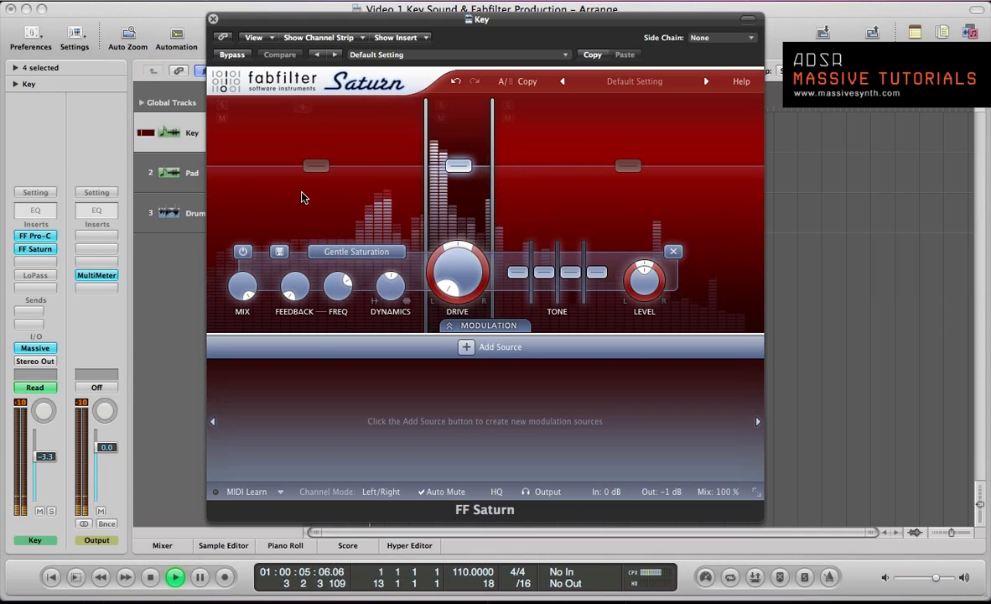
{"action": "mouse_move", "coordinate": [429, 183]}
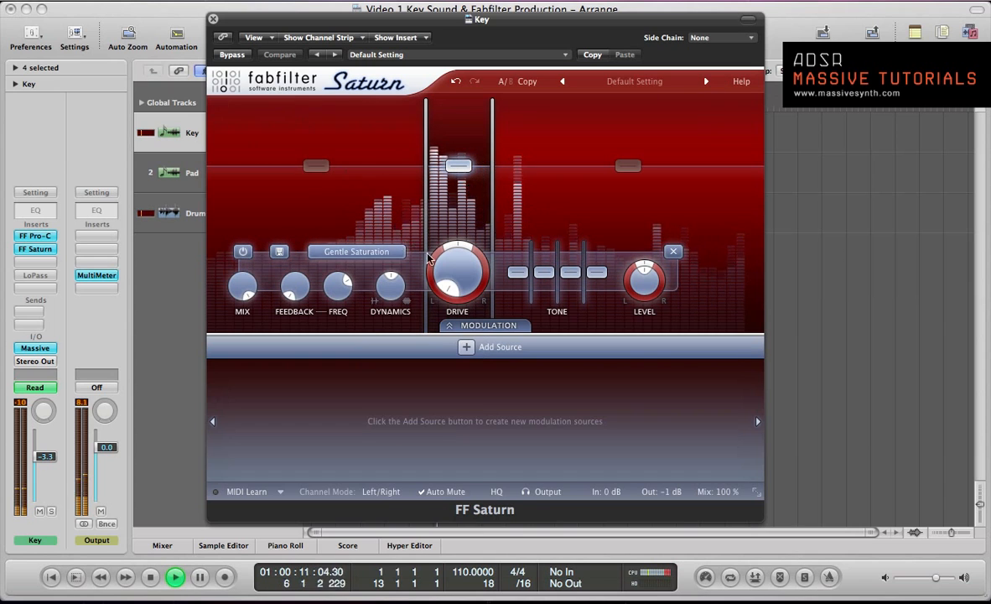
{"action": "left_click_drag", "start_coordinate": [453, 270], "coordinate": [450, 207]}
{"action": "key", "text": "space"}
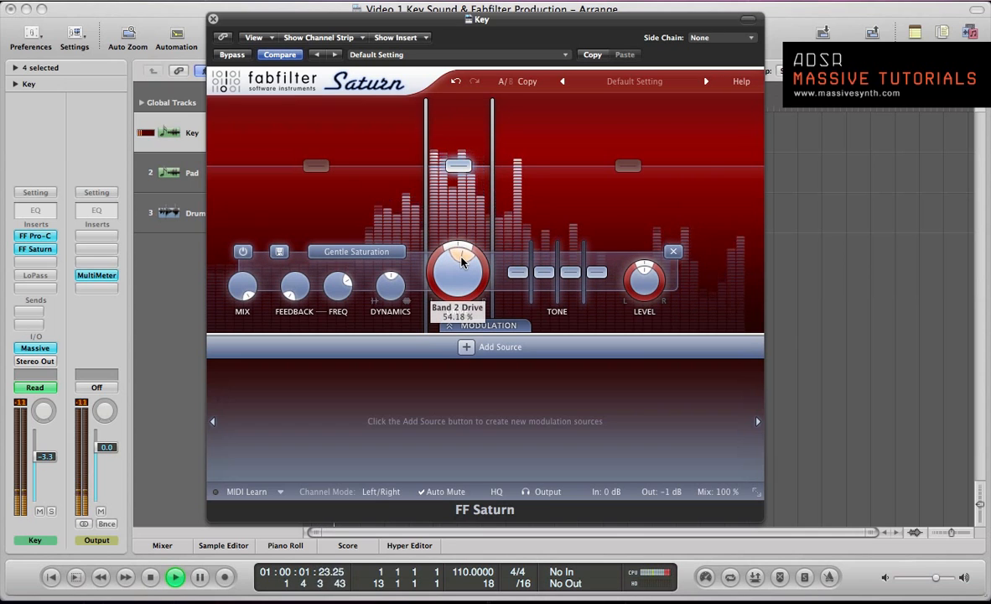
{"action": "mouse_move", "coordinate": [462, 262]}
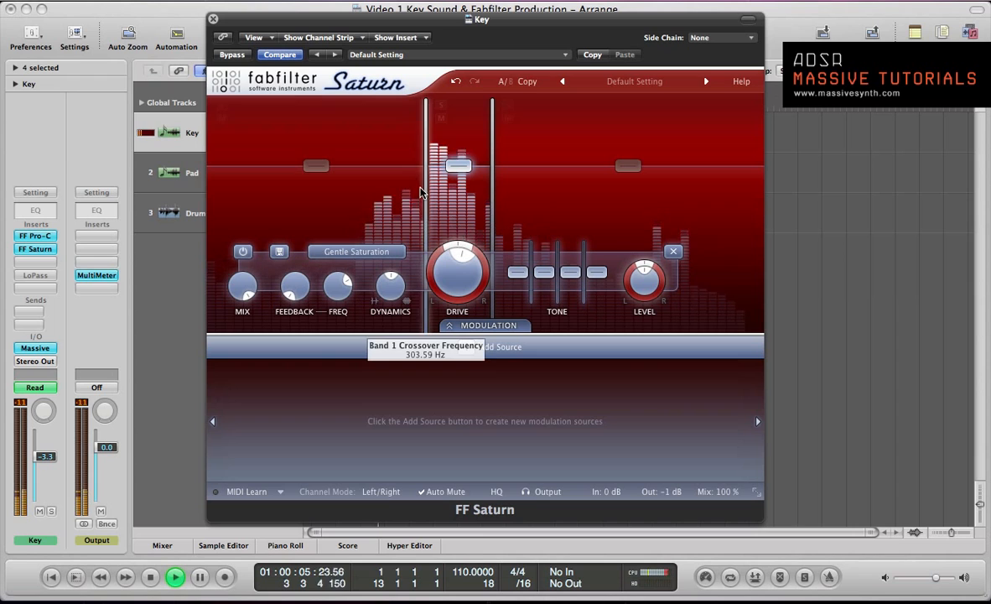
{"action": "left_click_drag", "start_coordinate": [426, 195], "coordinate": [422, 195]}
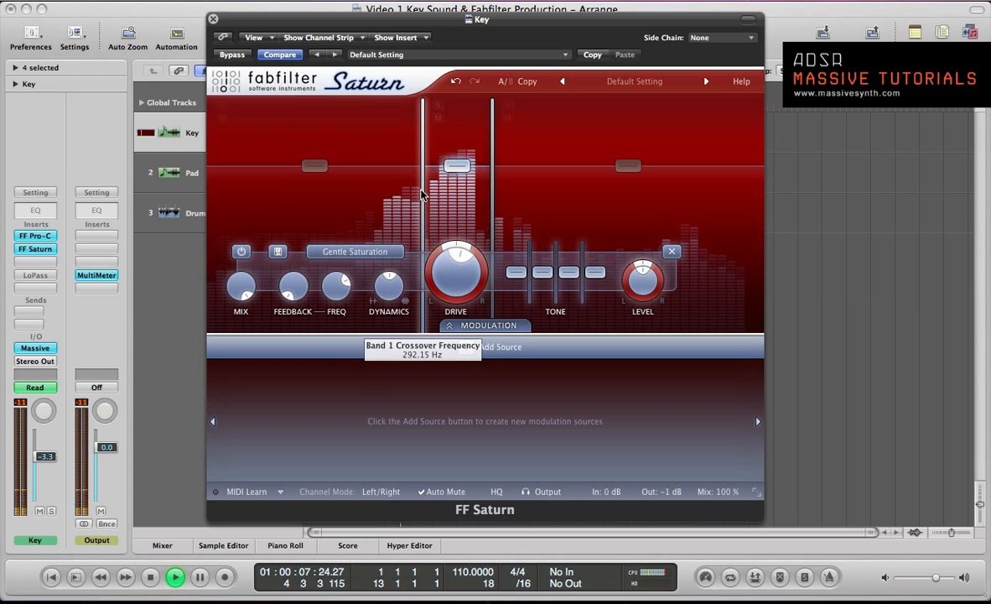
{"action": "key", "text": "space"}
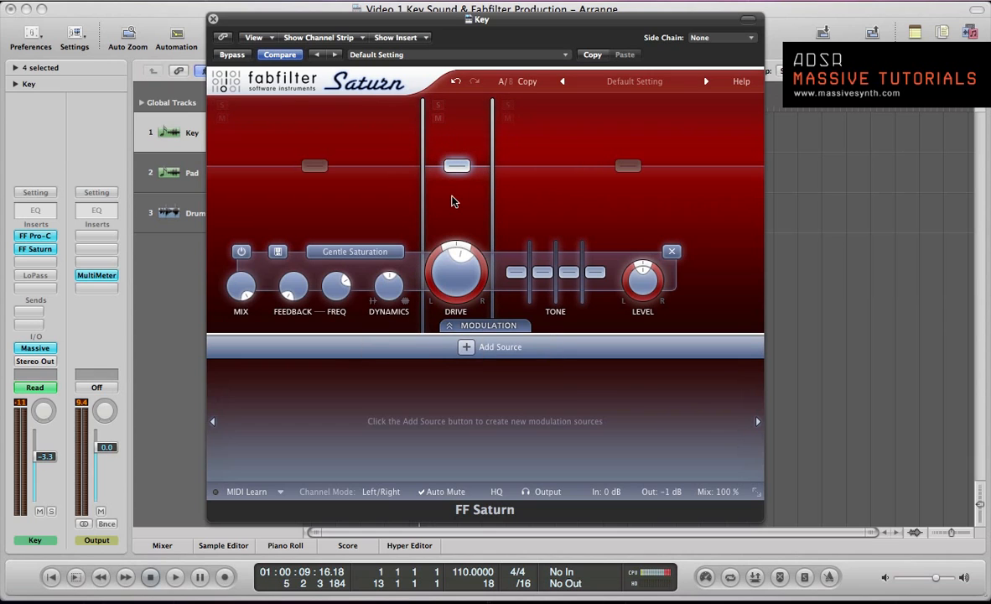
Go through the low and high bands' saturation settings and switch off the middle band's saturation
{"action": "key", "text": "super+w"}
{"action": "key", "text": "v"}
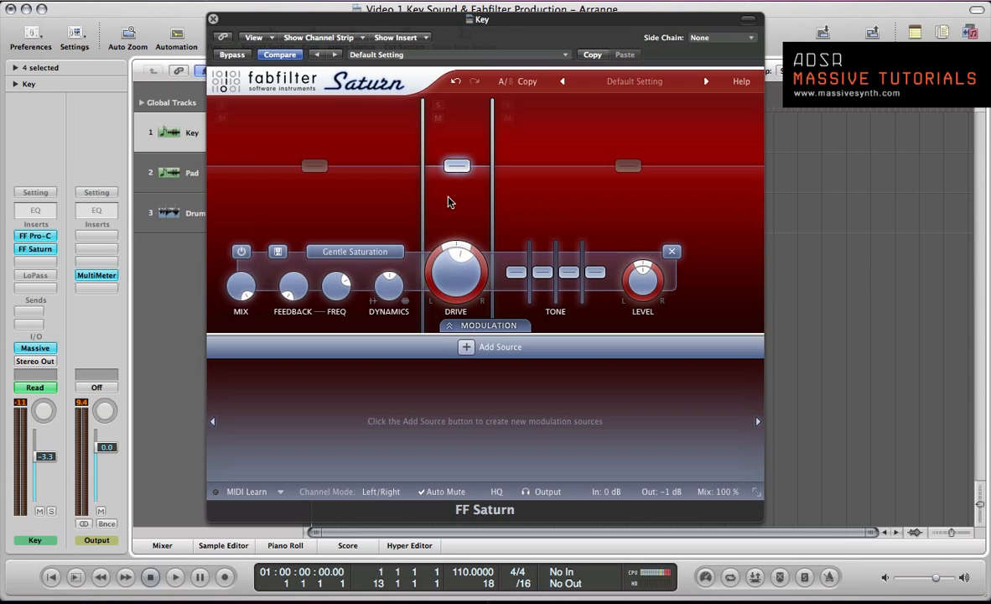
{"action": "left_click", "coordinate": [384, 202]}
{"action": "left_click", "coordinate": [540, 222]}
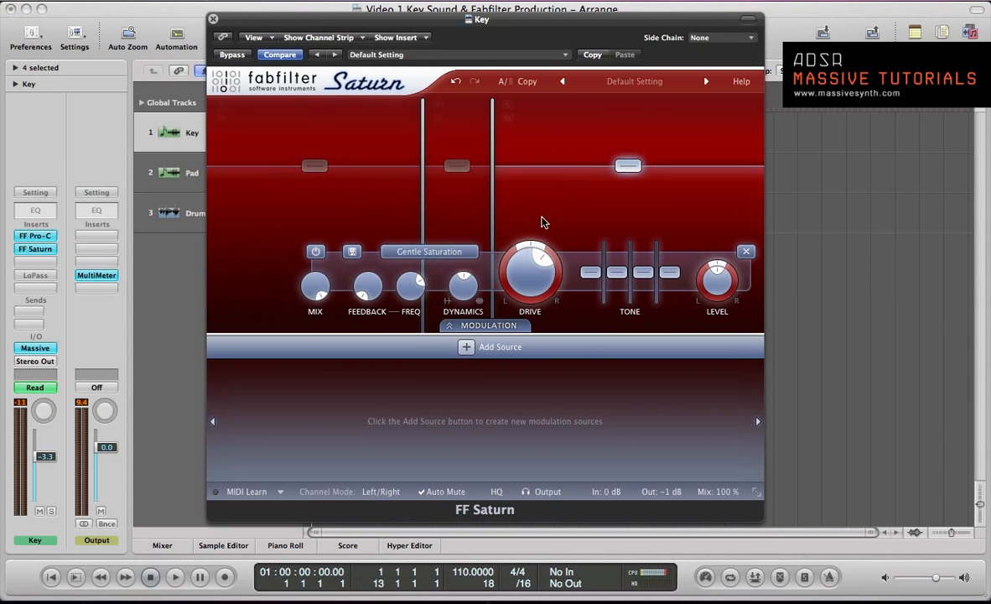
{"action": "left_click", "coordinate": [458, 218]}
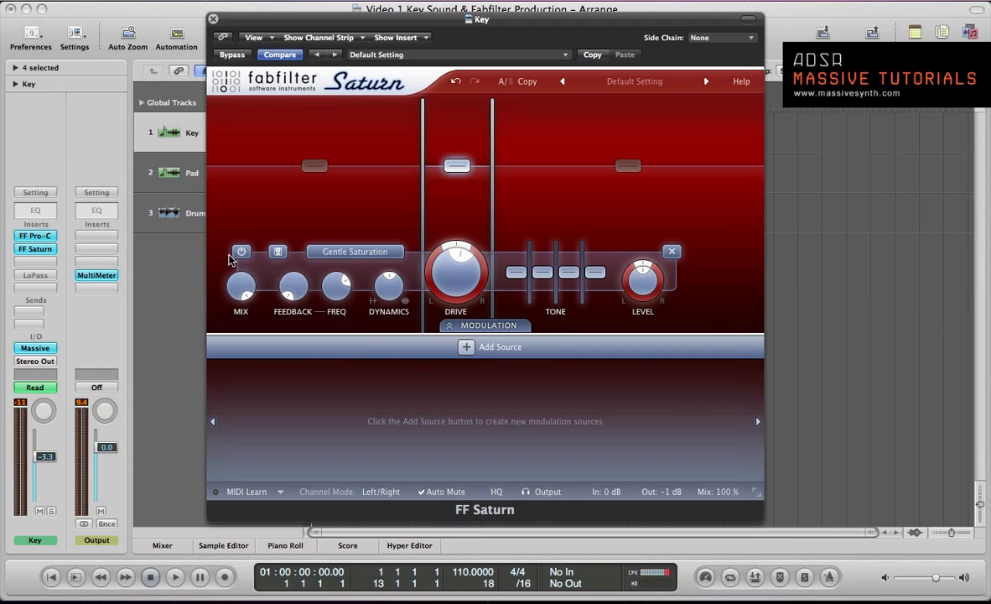
{"action": "left_click", "coordinate": [241, 252]}
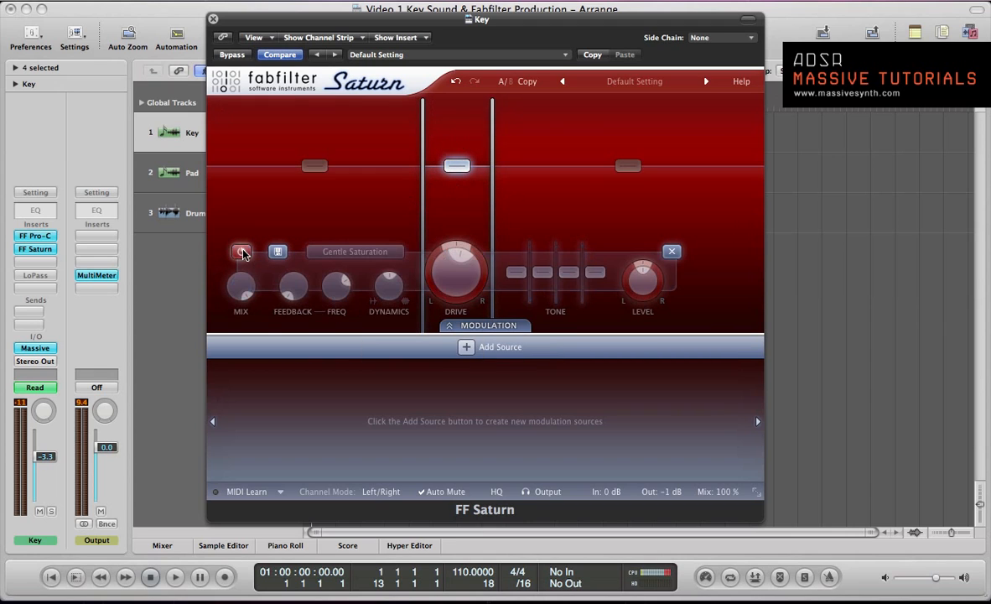
Stop playback and go through the low and high bands' saturation settings in Saturn
{"action": "key", "text": "space"}
{"action": "left_click", "coordinate": [411, 174]}
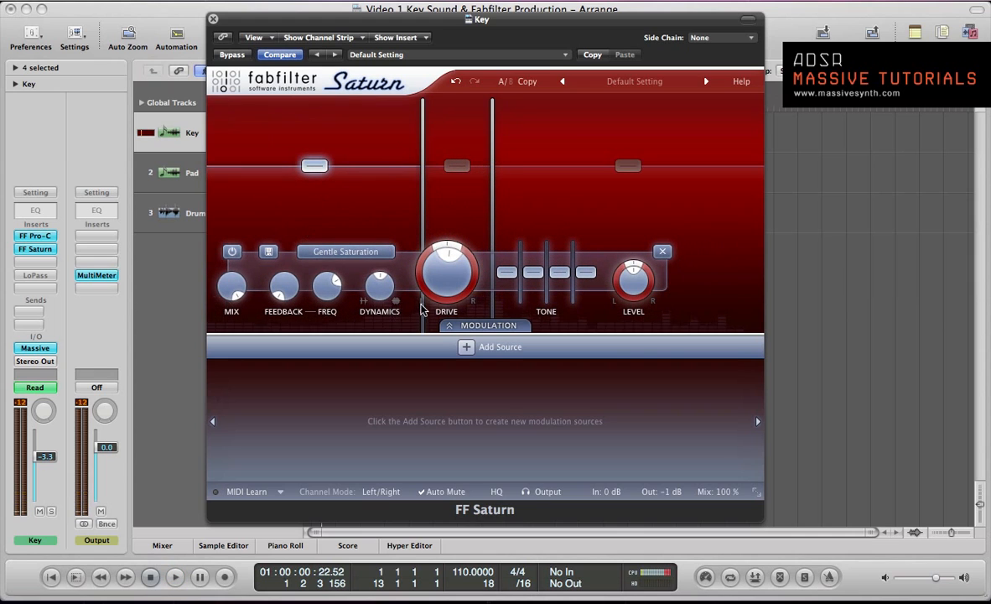
{"action": "left_click", "coordinate": [547, 223]}
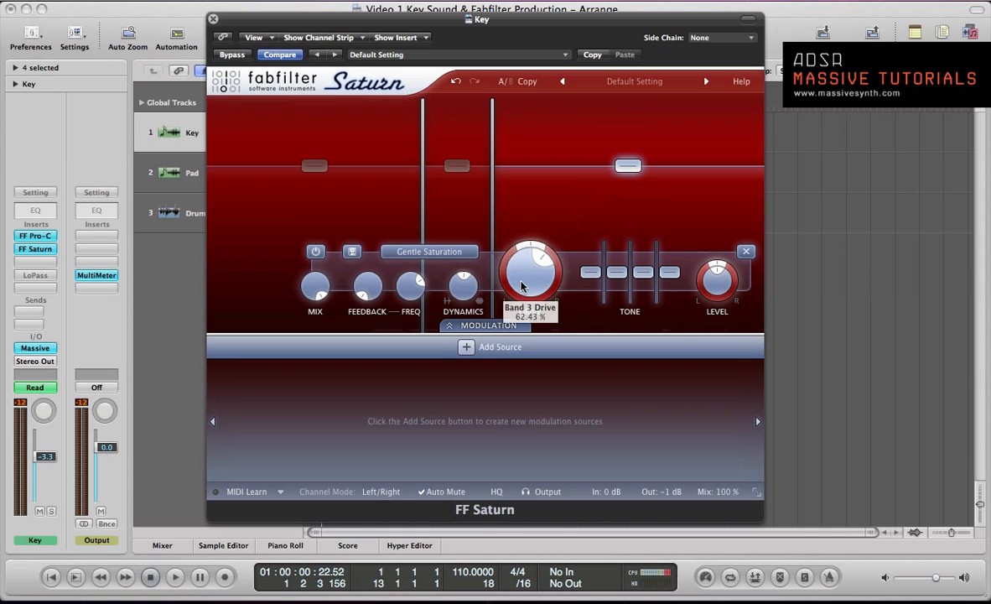
Compare playback with Saturn bypassed and active, and raise the band 3 drive to about 65 %
{"action": "key", "text": "space"}
{"action": "mouse_move", "coordinate": [521, 285]}
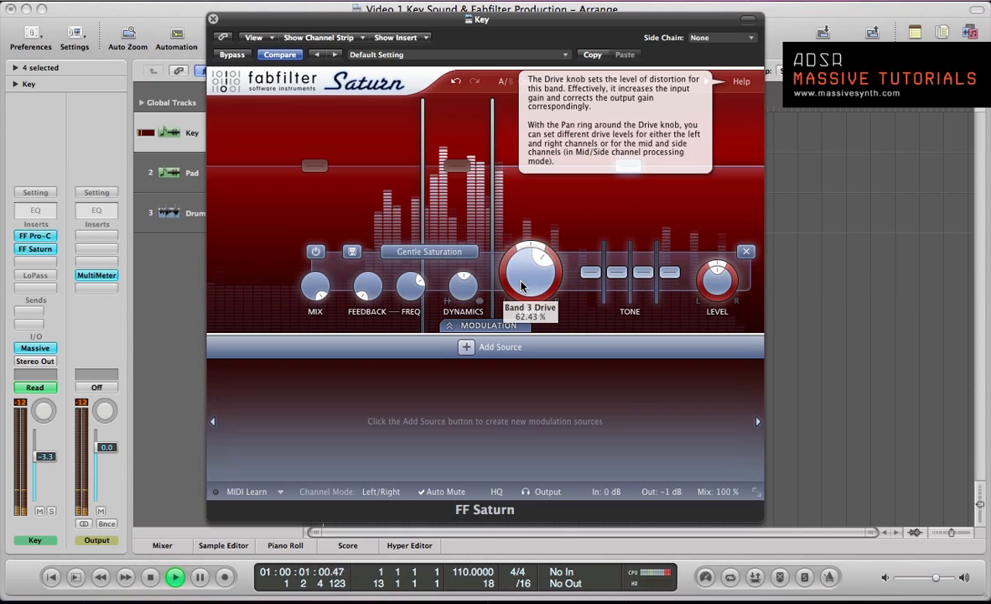
{"action": "left_click", "coordinate": [225, 55]}
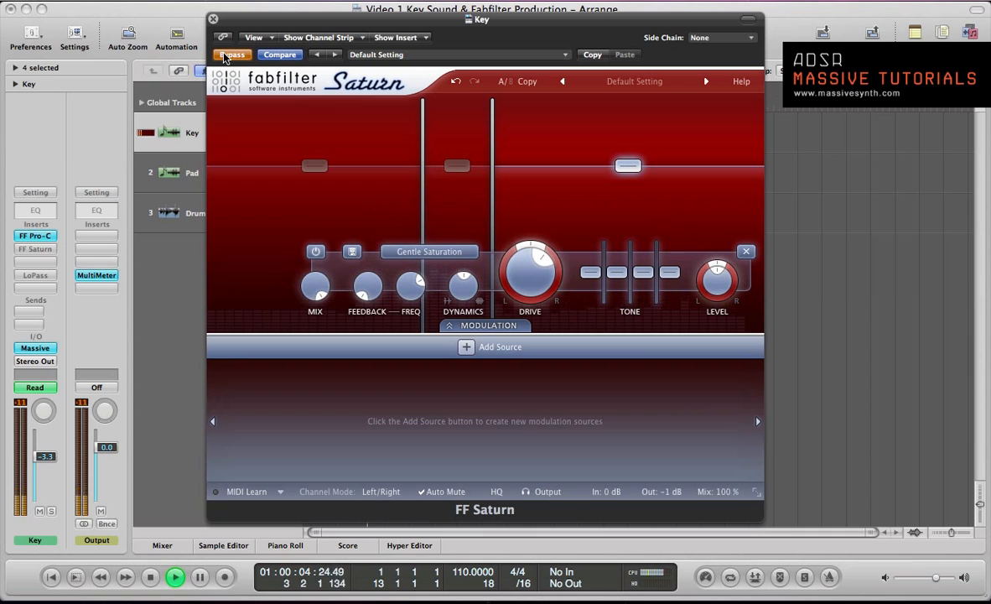
{"action": "left_click", "coordinate": [225, 55]}
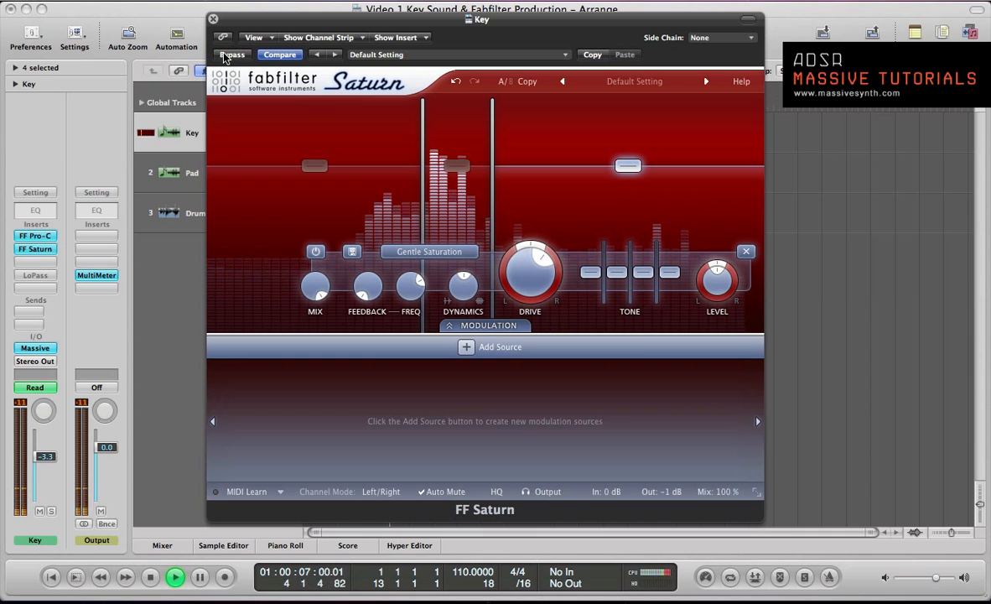
{"action": "left_click_drag", "start_coordinate": [528, 263], "coordinate": [530, 252]}
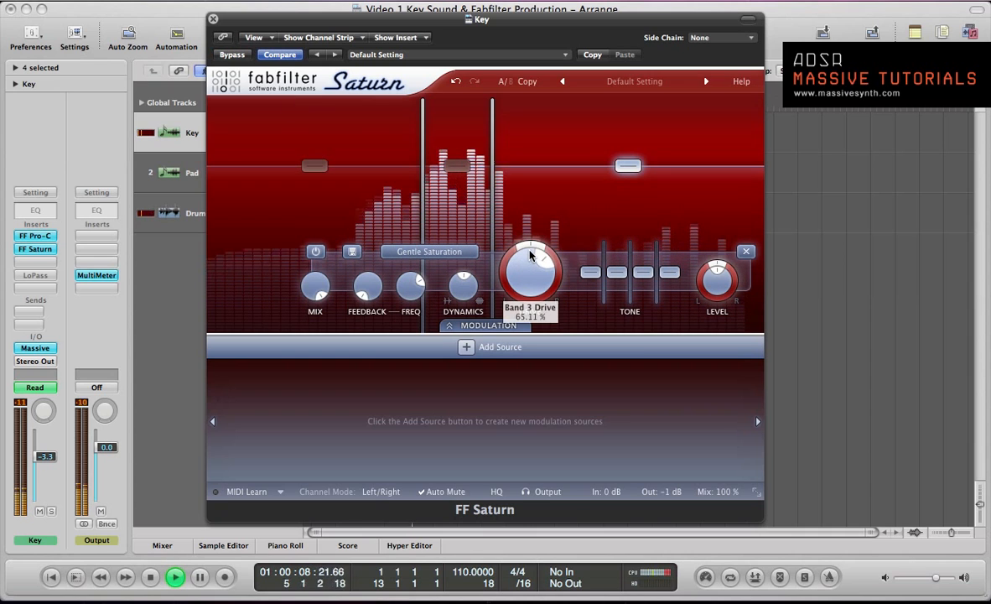
{"action": "key", "text": "space"}
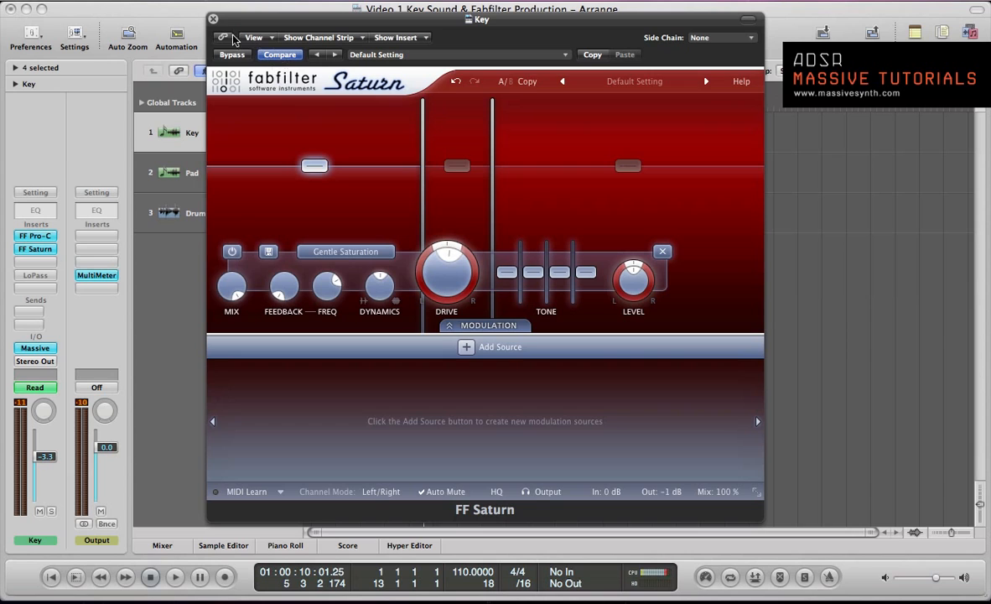
Close the Saturn window and play the arrangement from the beginning with all regions deselected
{"action": "left_click", "coordinate": [213, 19]}
{"action": "key", "text": "Return"}
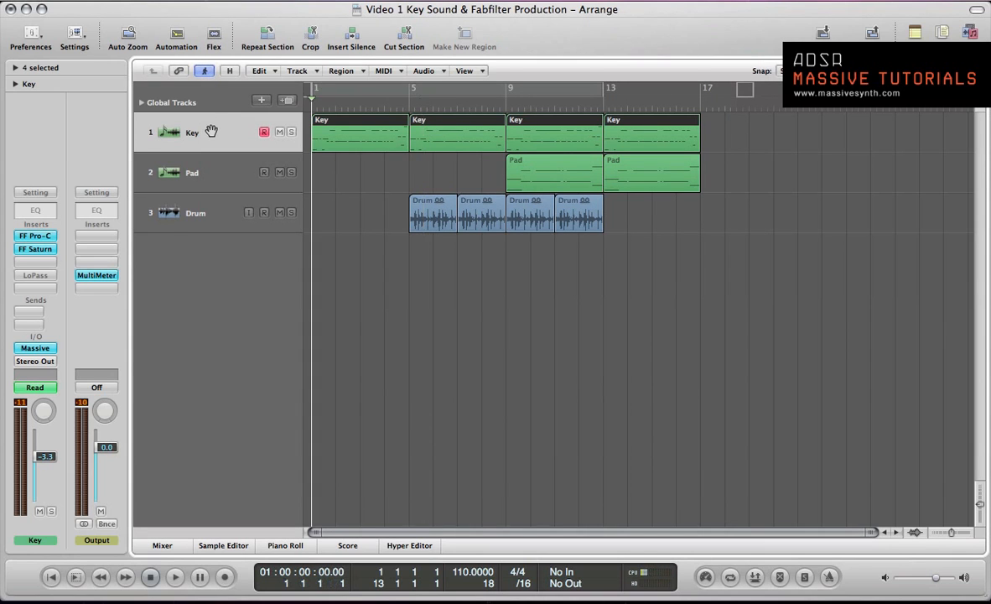
{"action": "key", "text": "space"}
{"action": "left_click", "coordinate": [385, 182]}
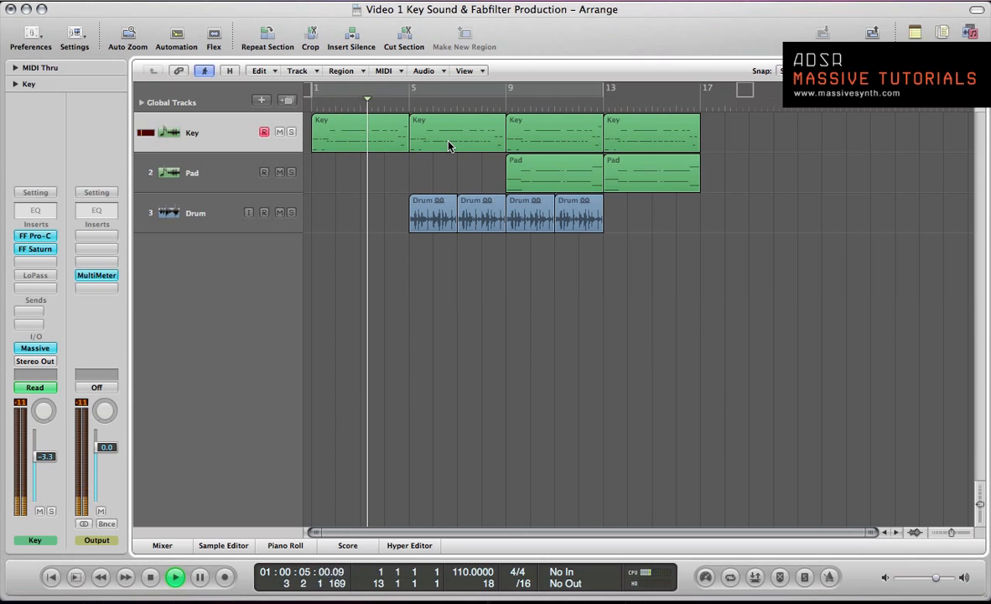
Open the FF Saturn, FF Pro-C and Massive windows of the Key channel during playback
{"action": "left_click", "coordinate": [31, 249]}
{"action": "left_click", "coordinate": [34, 236]}
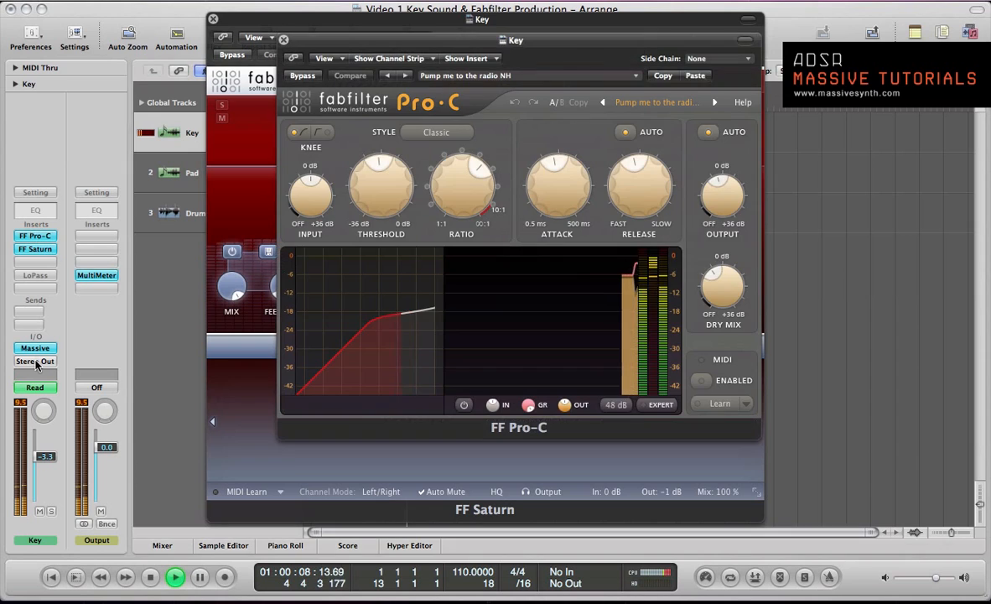
{"action": "left_click", "coordinate": [36, 347]}
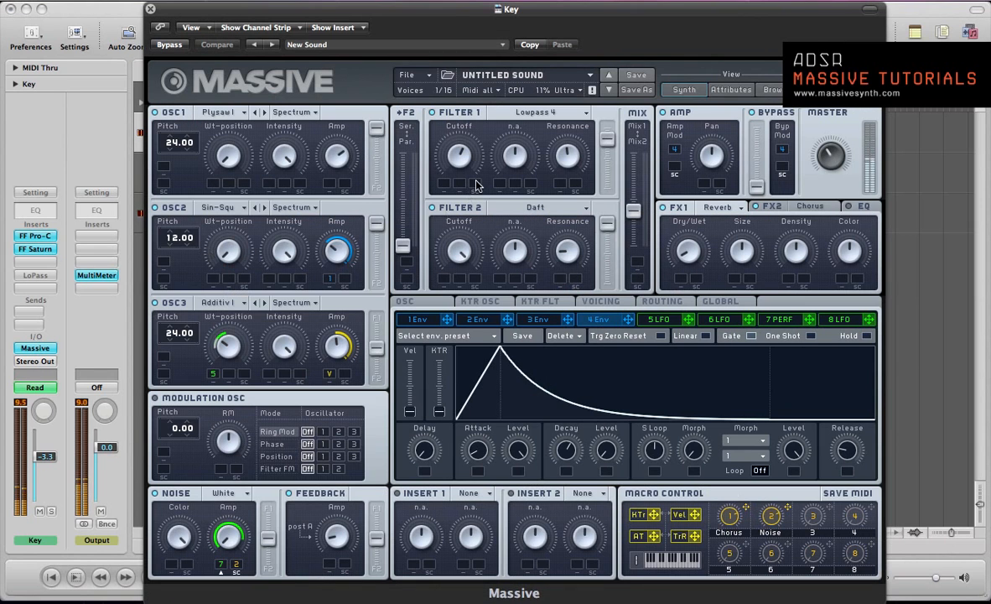
Slightly adjust the 4 Env decay and the filter mix fader in Massive, and close the plug-in windows
{"action": "left_click_drag", "start_coordinate": [571, 449], "coordinate": [572, 444]}
{"action": "mouse_move", "coordinate": [633, 210]}
{"action": "left_mouse_down"}
{"action": "mouse_move", "coordinate": [633, 167]}
{"action": "mouse_move", "coordinate": [638, 216]}
{"action": "left_mouse_up"}
{"action": "key", "text": "super+w"}
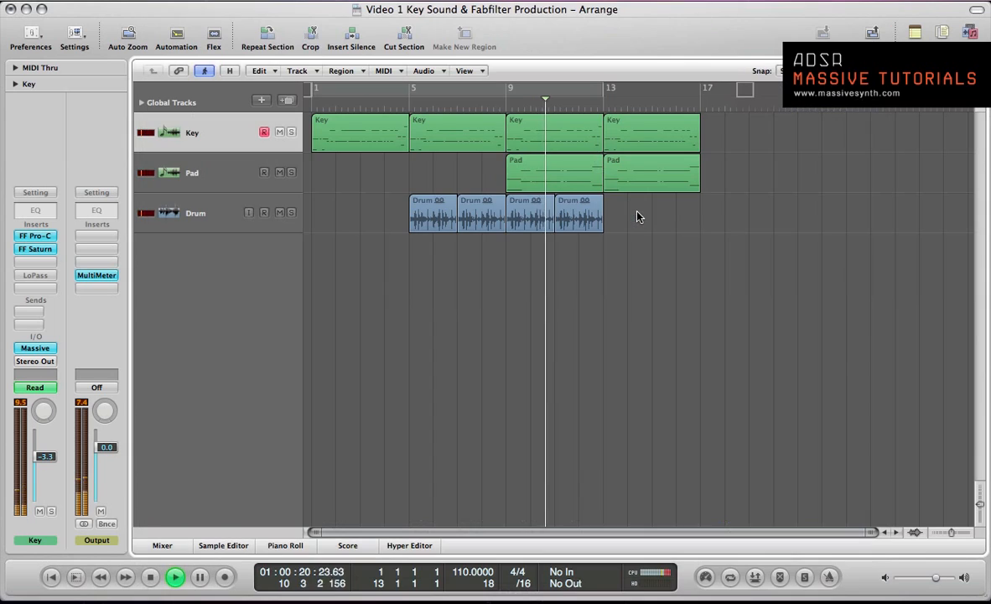
Stop playback, return to the start of the arrangement and show the Key channel's plug-in windows again
{"action": "key", "text": "space"}
{"action": "key", "text": "Return"}
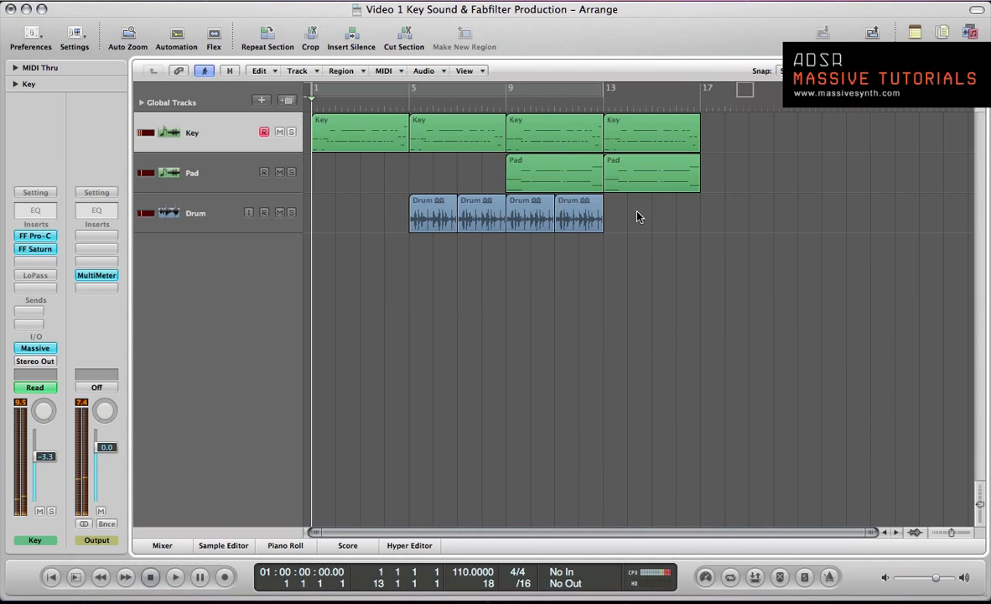
{"action": "key", "text": "v"}
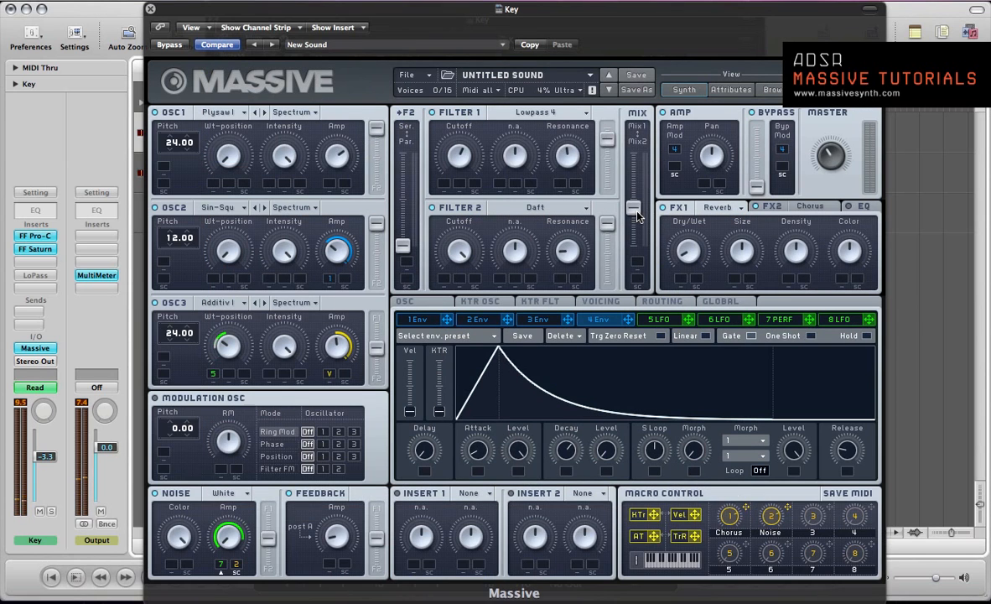